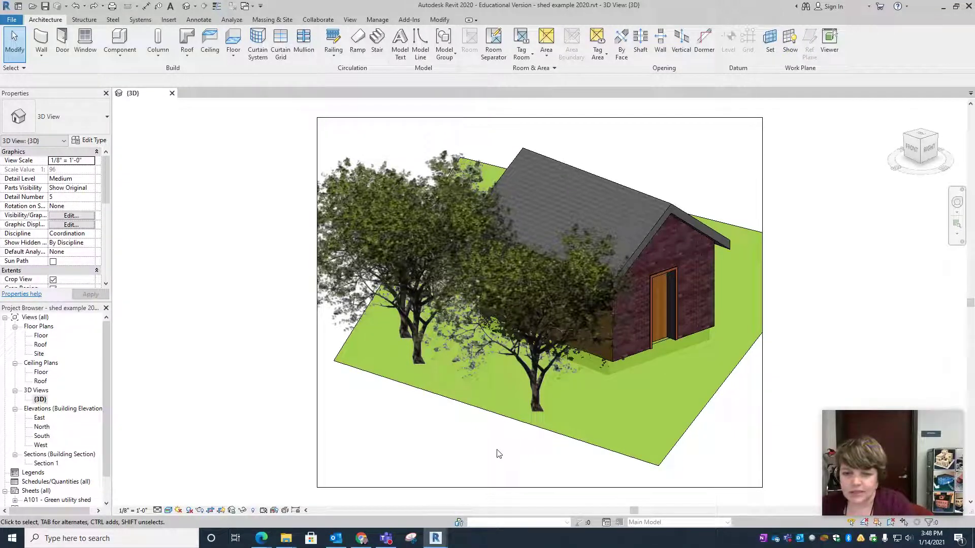
Step: Open the context menu of the {3D} view under 3D Views in the Project Browser
{"action": "right_click", "coordinate": [41, 400]}
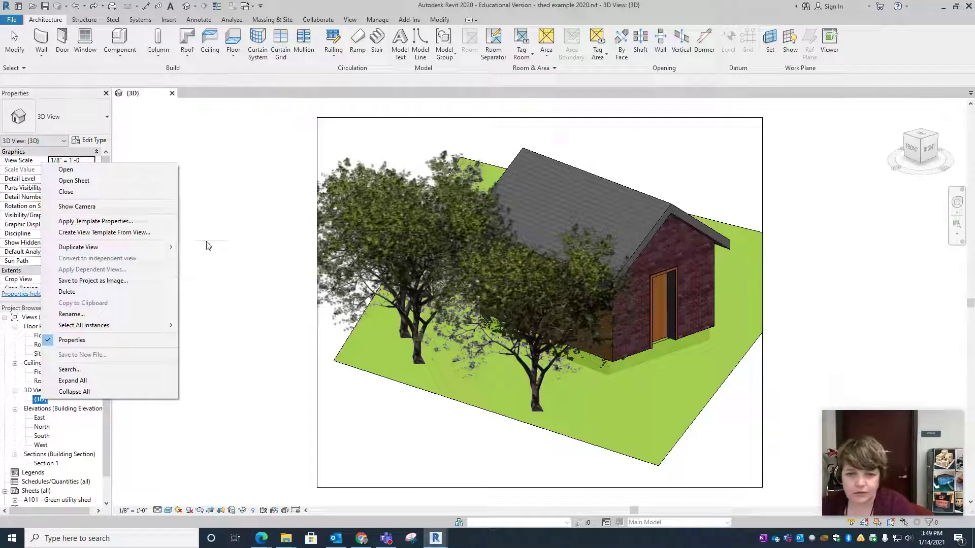
Step: Duplicate the {3D} view with detailing and rename the new copy to 3DforLaser
{"action": "mouse_move", "coordinate": [148, 247]}
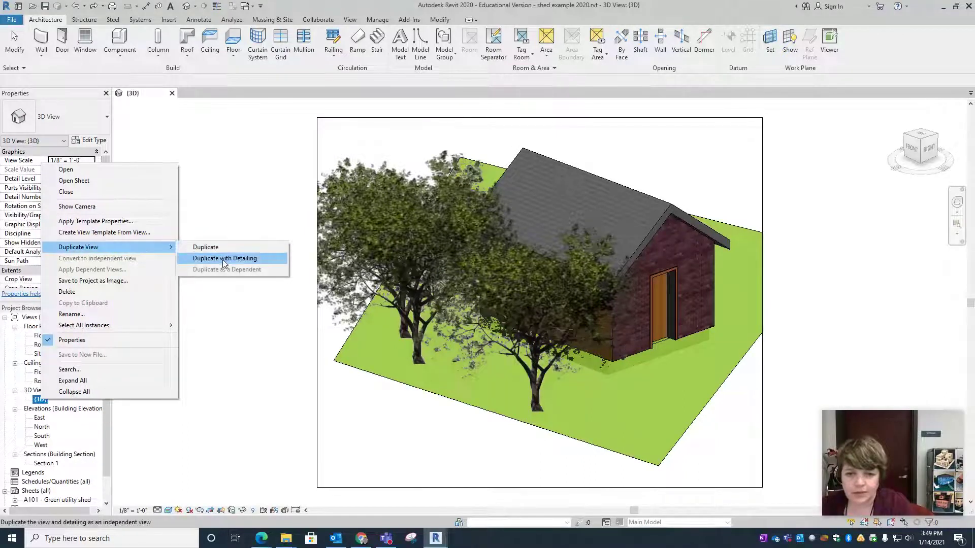
{"action": "left_click", "coordinate": [223, 259]}
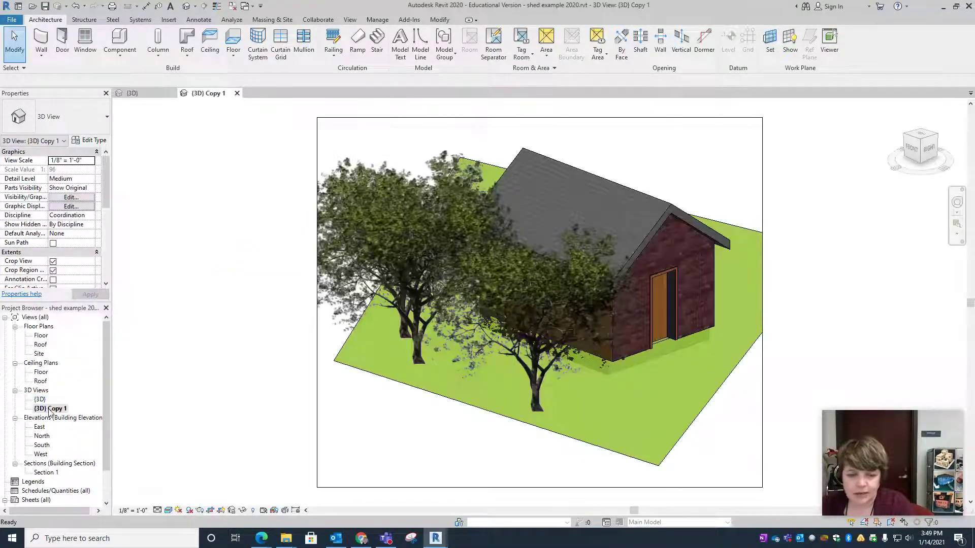
{"action": "left_click", "coordinate": [50, 409]}
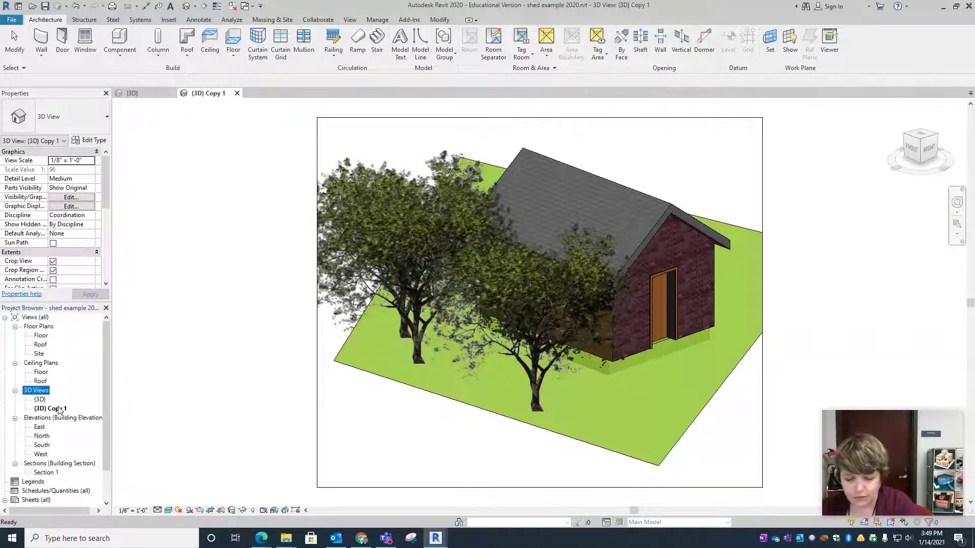
{"action": "scroll", "coordinate": [59, 410], "scroll_direction": "down", "scroll_amount": 1}
{"action": "key", "text": "Up"}
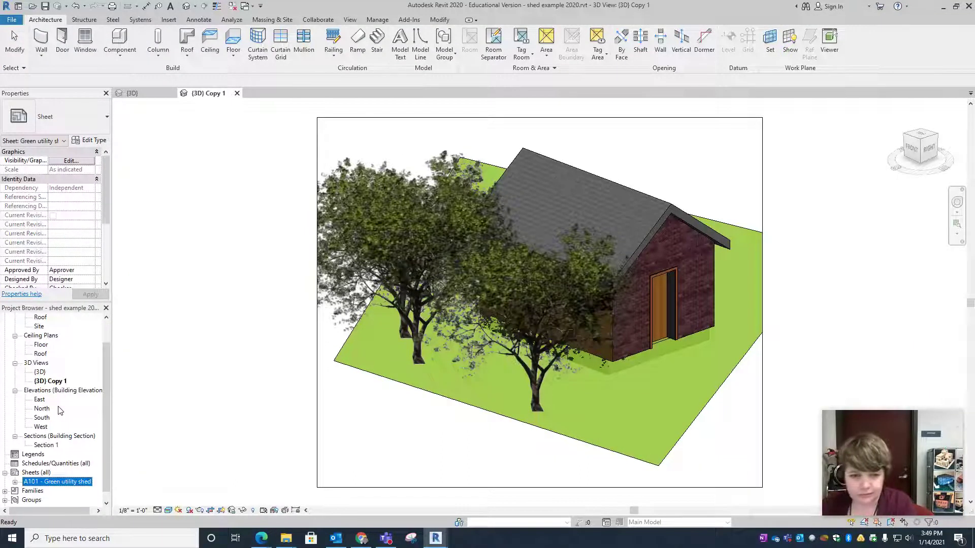
{"action": "left_click", "coordinate": [49, 381]}
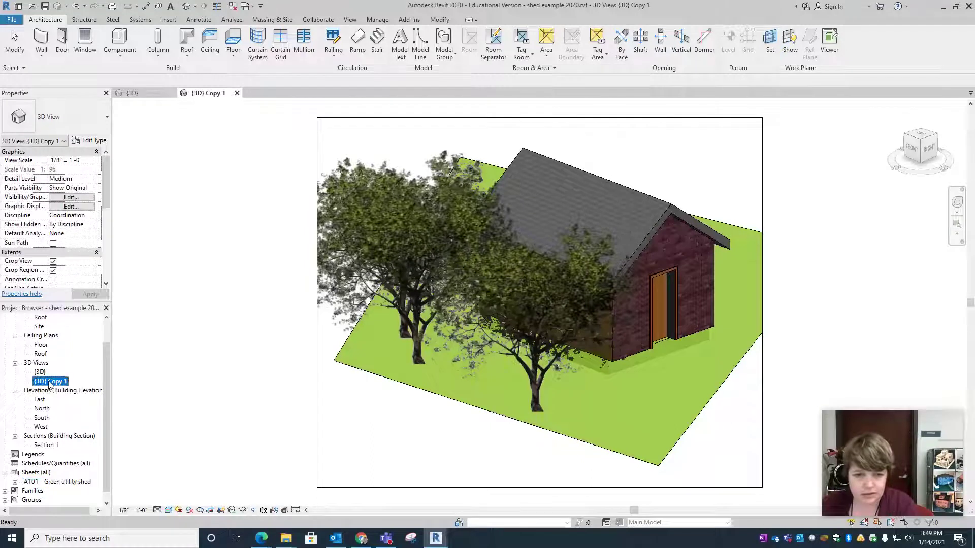
{"action": "left_click", "coordinate": [49, 380]}
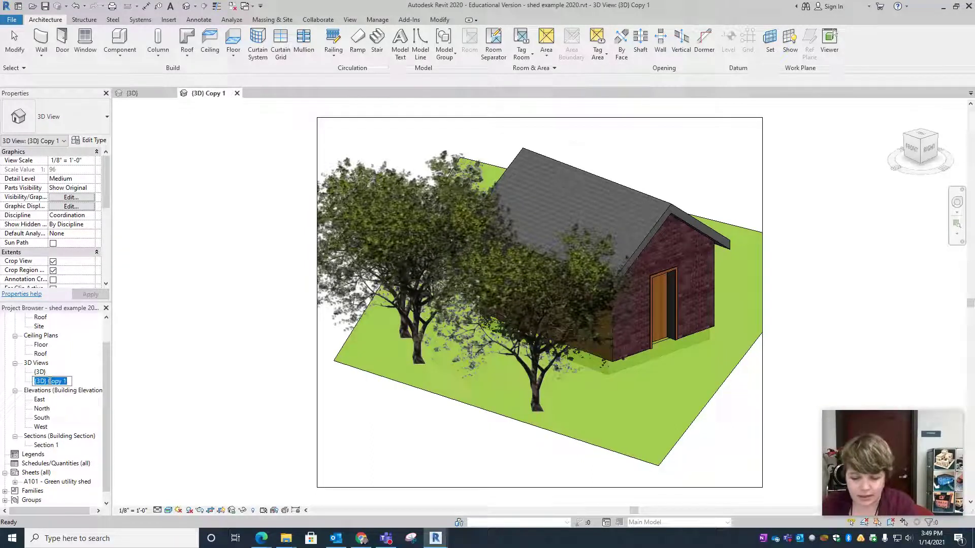
{"action": "type", "text": "3D"}
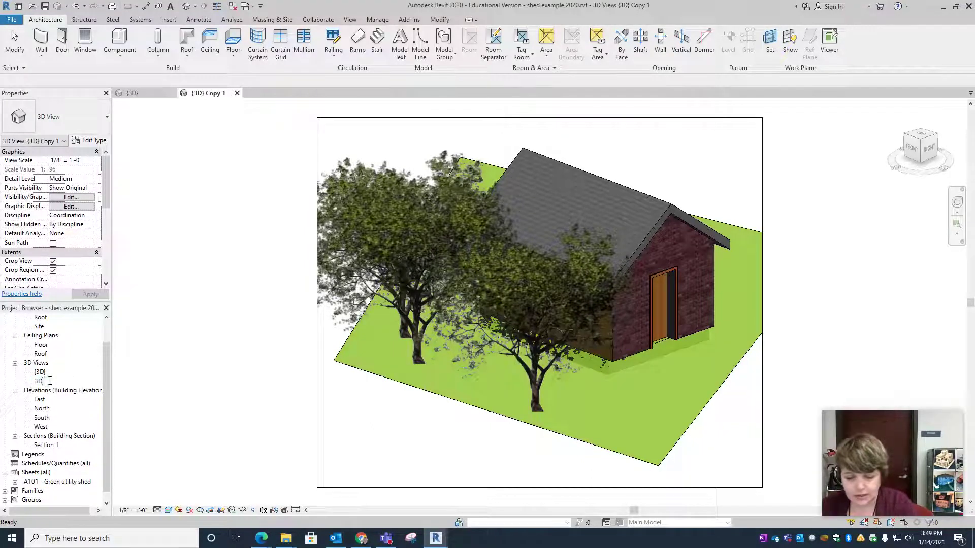
{"action": "type", "text": "for"}
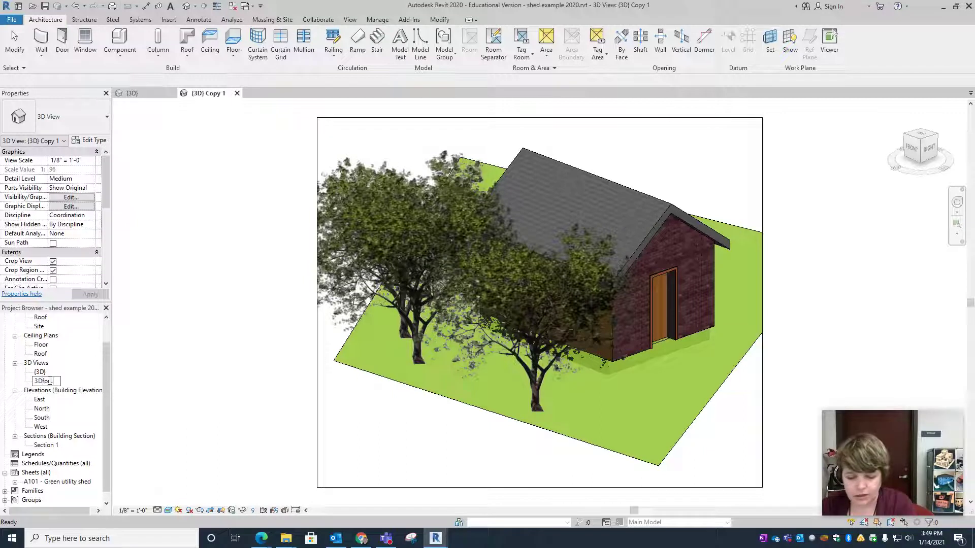
{"action": "type", "text": "Laser"}
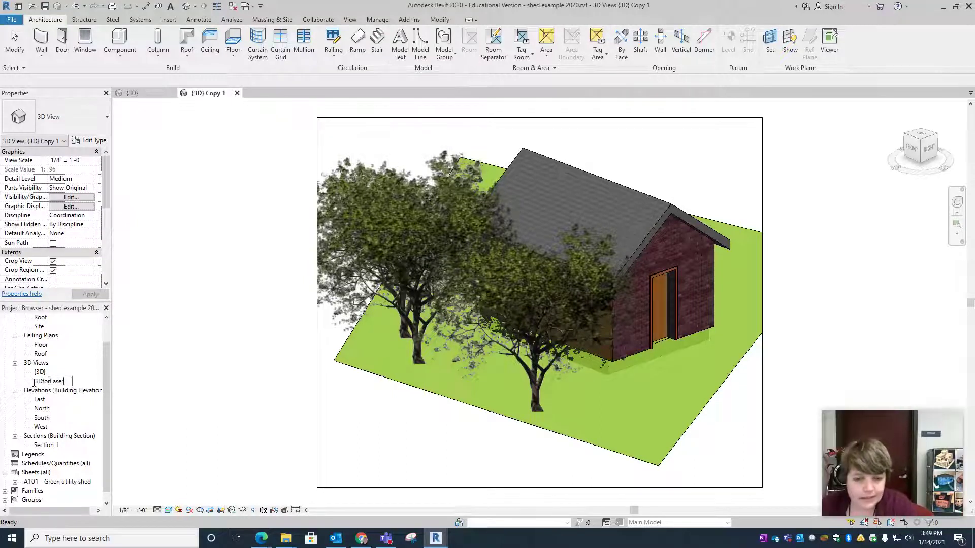
{"action": "key", "text": "Return"}
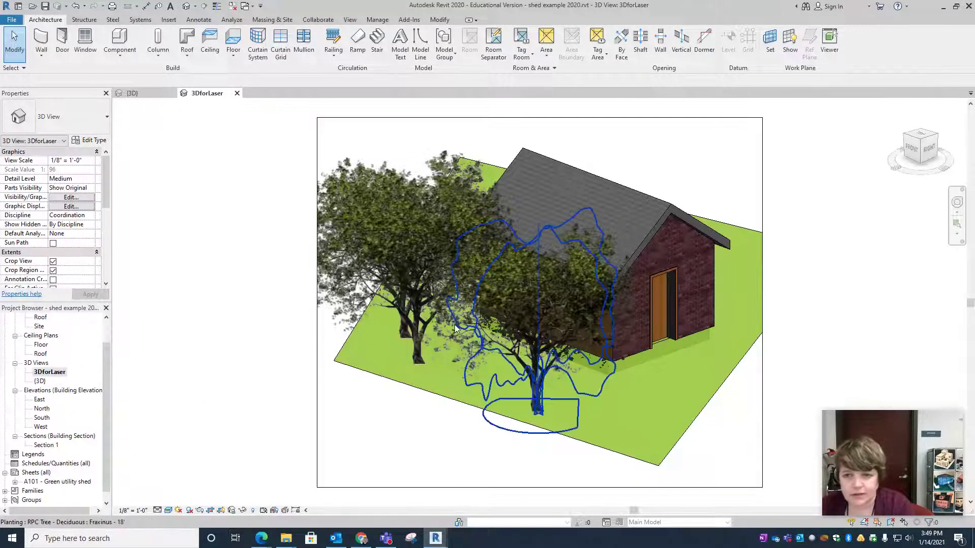
Step: Hide the whole trees category in the 3DforLaser view
{"action": "left_click", "coordinate": [421, 278]}
{"action": "right_click", "coordinate": [421, 277]}
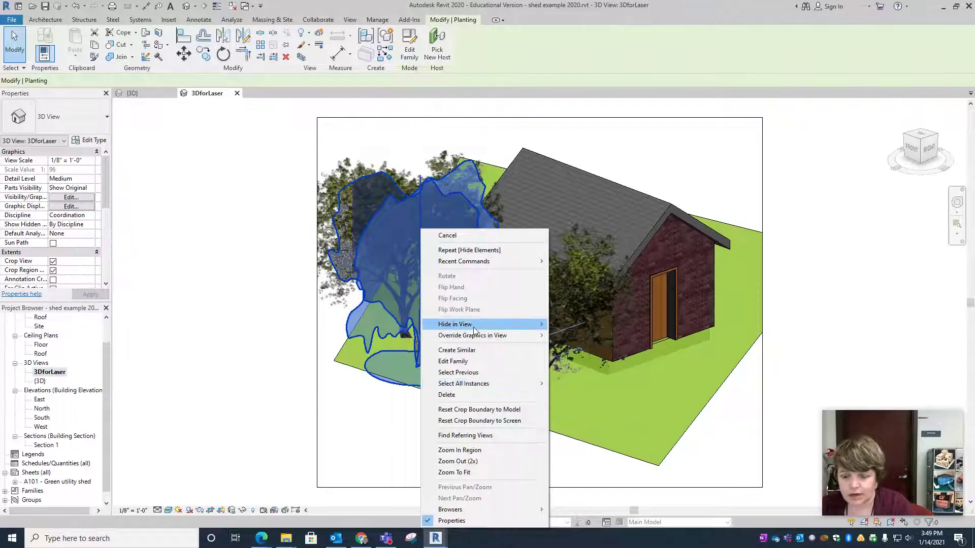
{"action": "mouse_move", "coordinate": [474, 329]}
{"action": "left_click", "coordinate": [577, 336]}
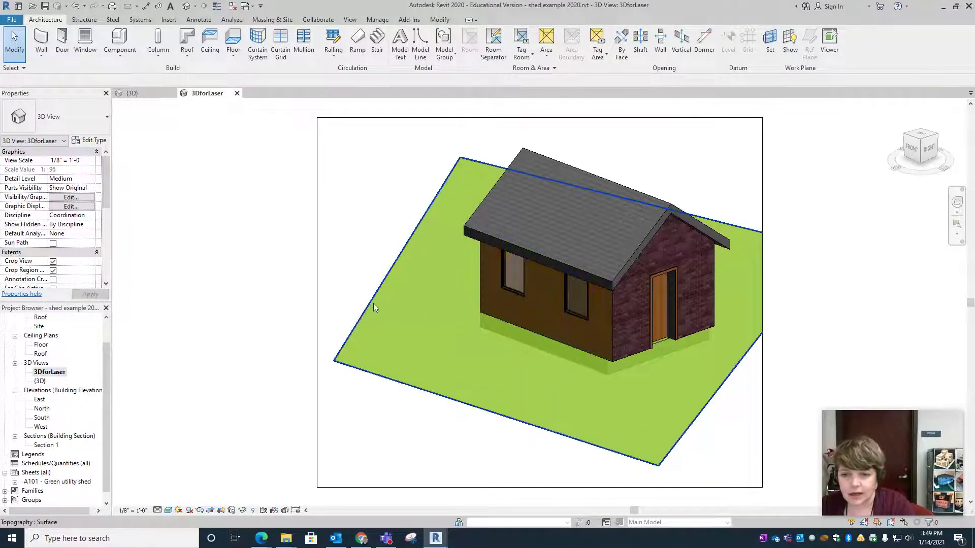
Step: Hide the topography surface element under the shed in this view
{"action": "left_click", "coordinate": [371, 307]}
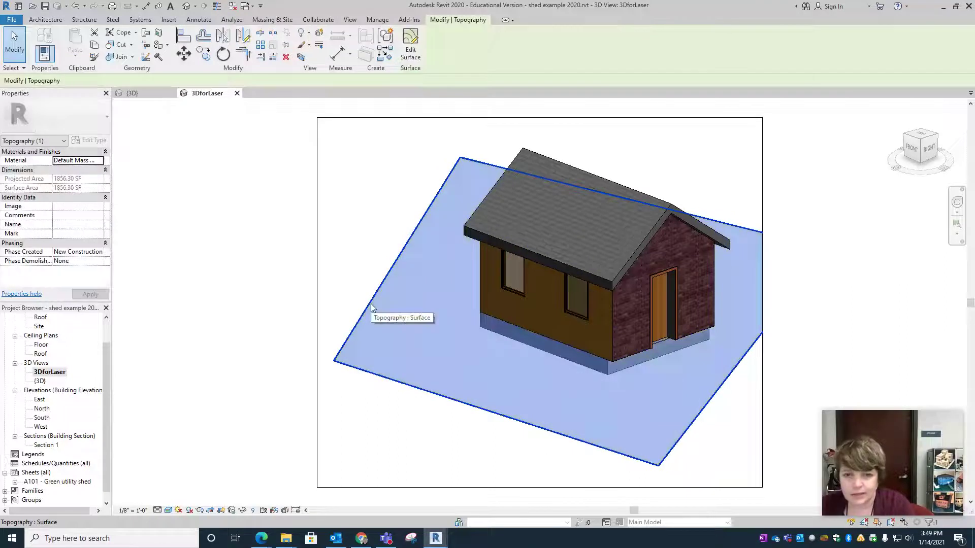
{"action": "right_click", "coordinate": [371, 306]}
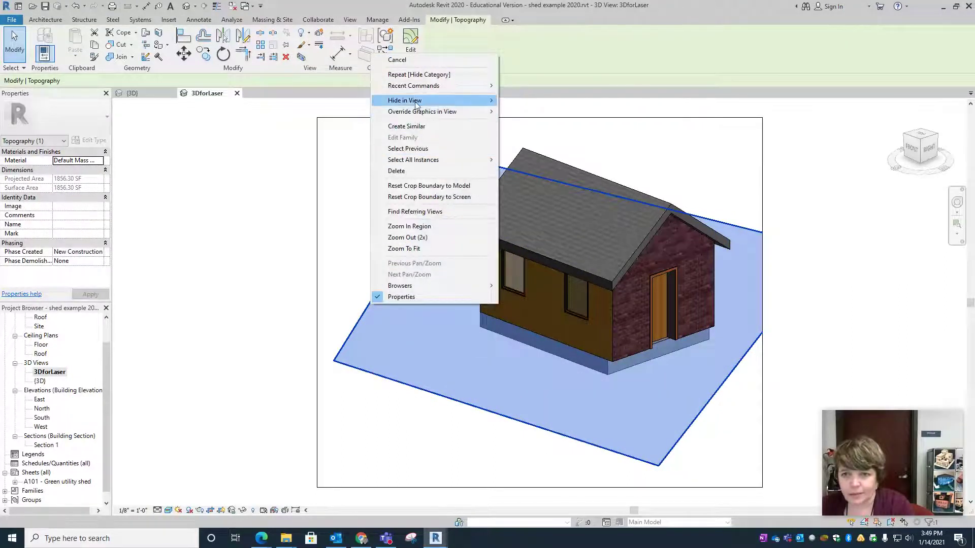
{"action": "mouse_move", "coordinate": [415, 101]}
{"action": "left_click", "coordinate": [525, 100]}
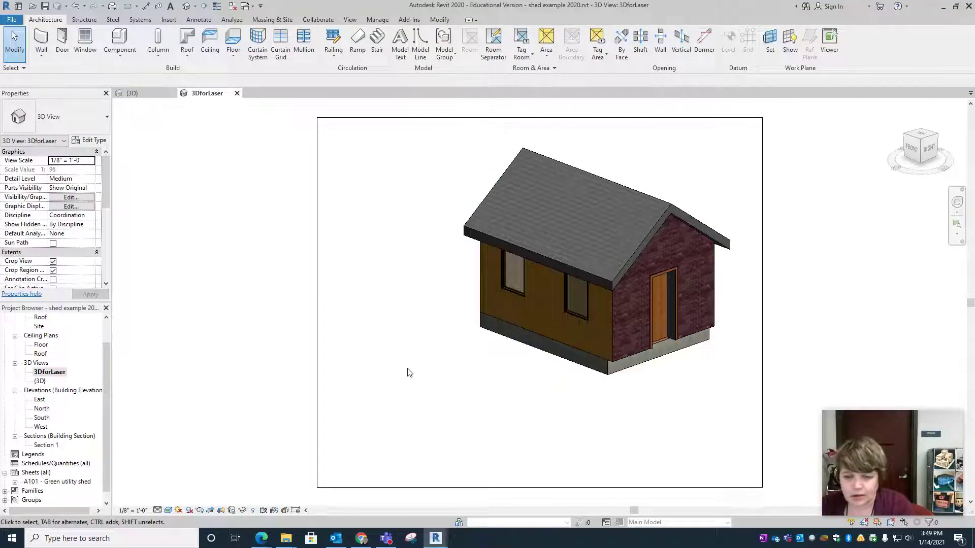
Step: Turn off Crop View and hide the crop region, then set the visual style to Hidden Line
{"action": "left_click", "coordinate": [211, 510]}
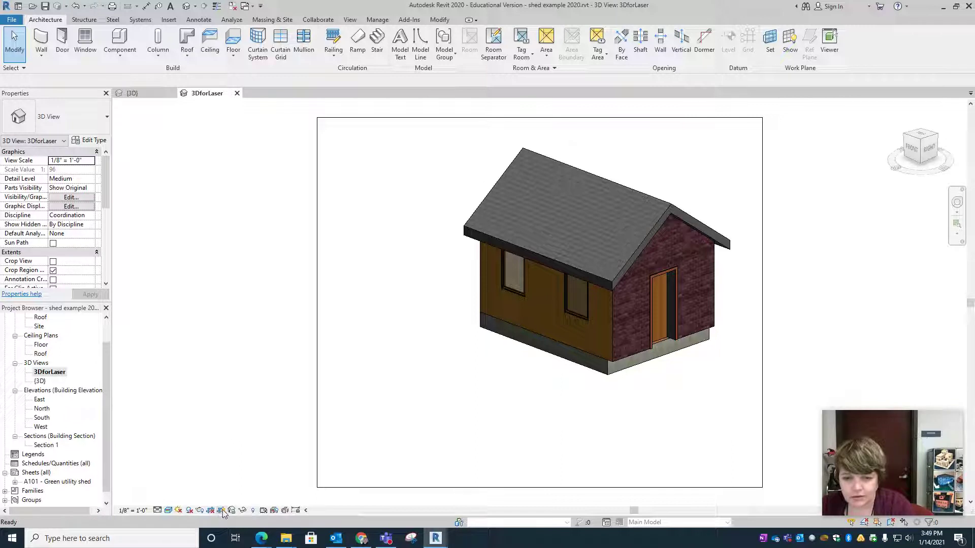
{"action": "left_click", "coordinate": [221, 510]}
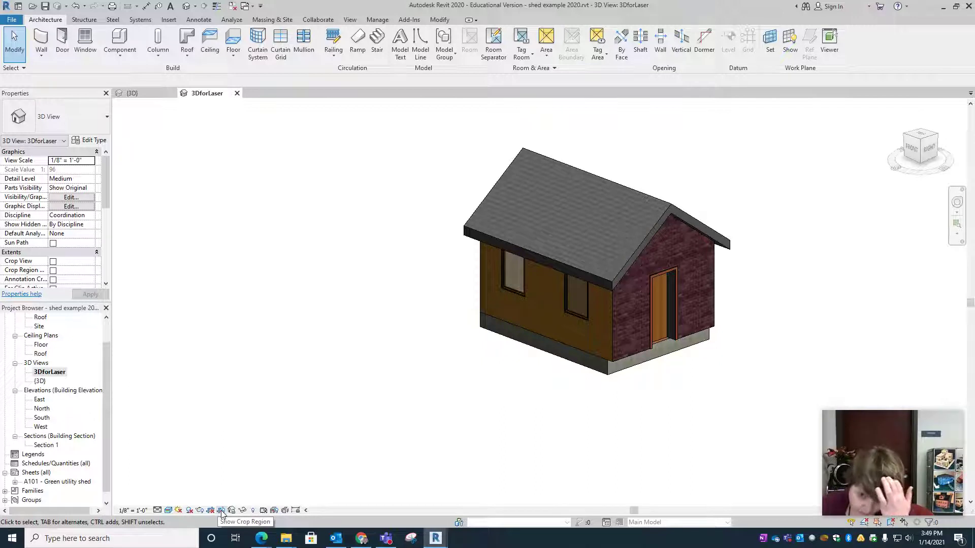
{"action": "left_click", "coordinate": [168, 511]}
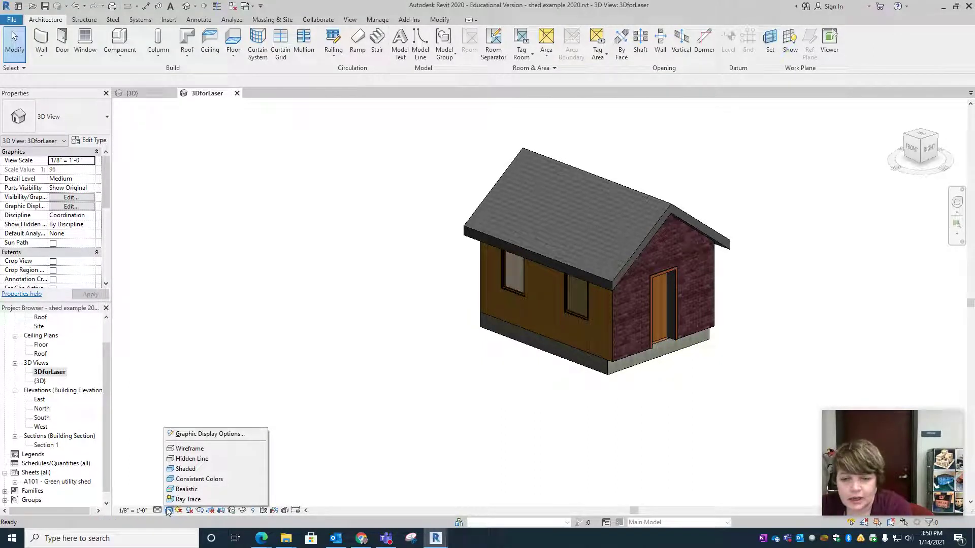
{"action": "left_click", "coordinate": [184, 470]}
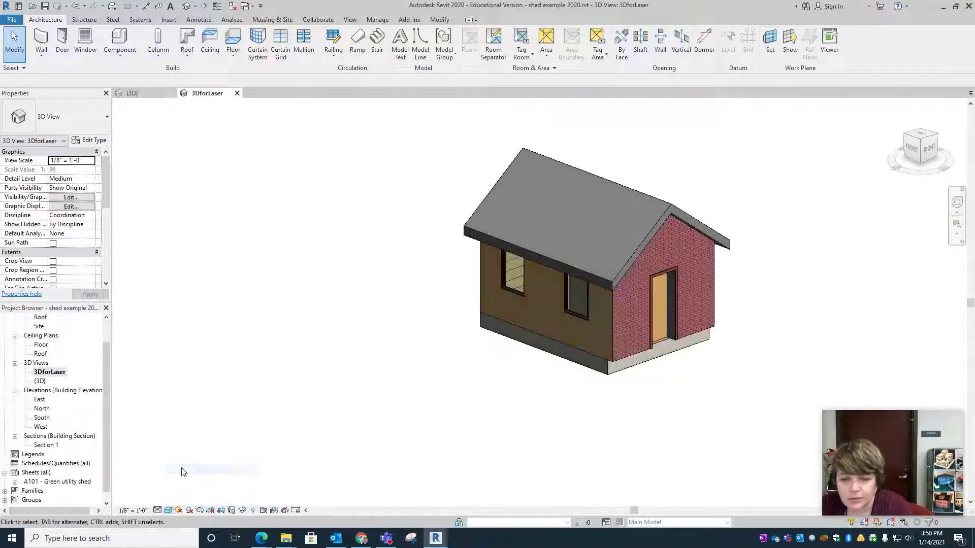
{"action": "left_click", "coordinate": [169, 510]}
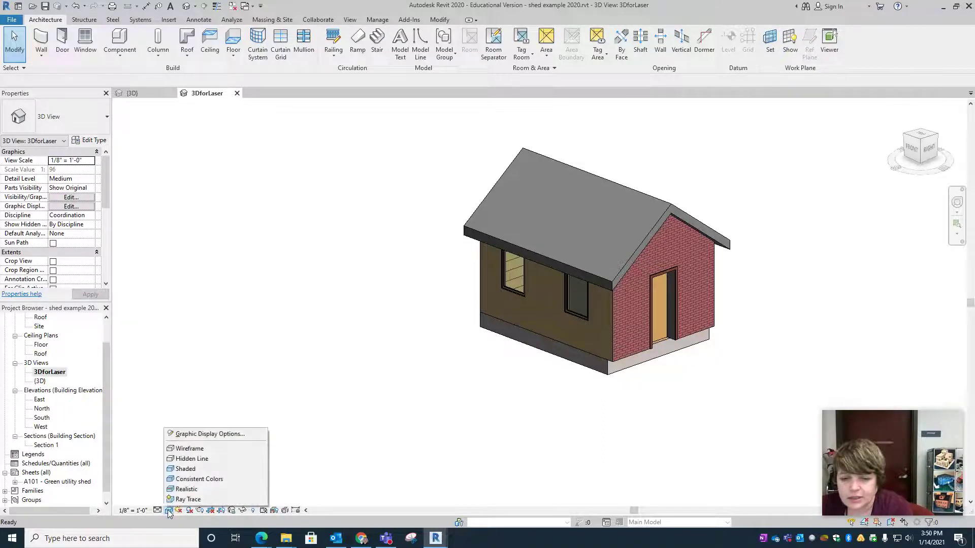
{"action": "left_click", "coordinate": [182, 459]}
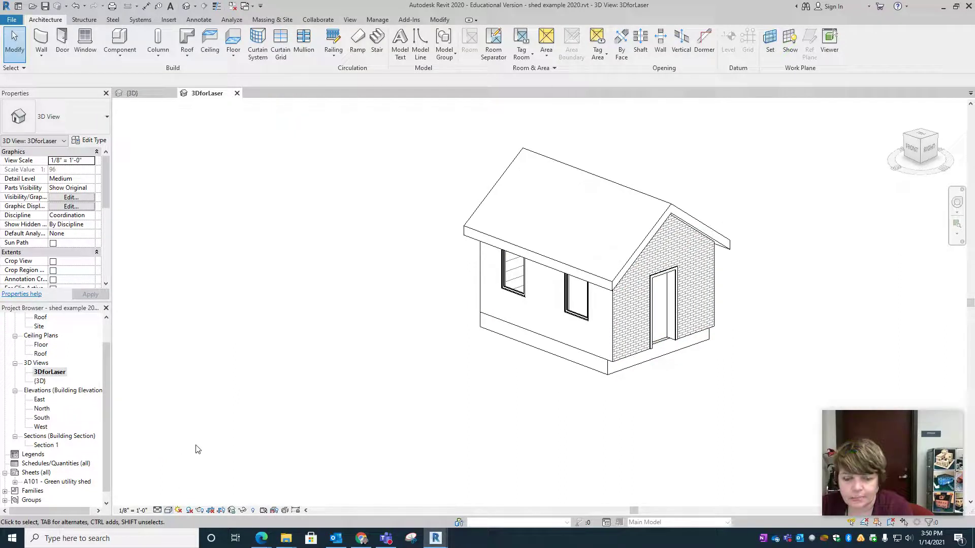
{"action": "right_click", "coordinate": [44, 373]}
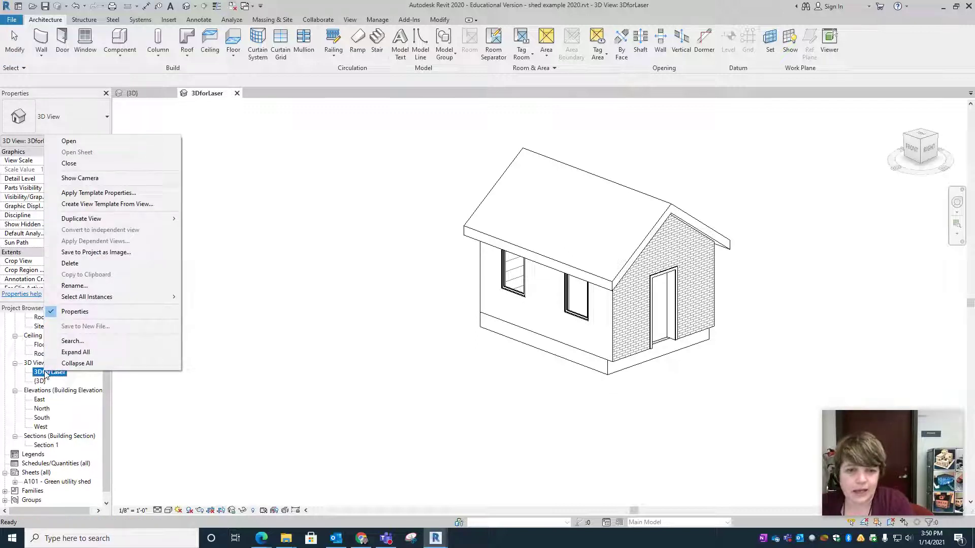
Step: Duplicate 3DforLaser with detailing, creating 3DforLaser Copy 1
{"action": "mouse_move", "coordinate": [105, 218]}
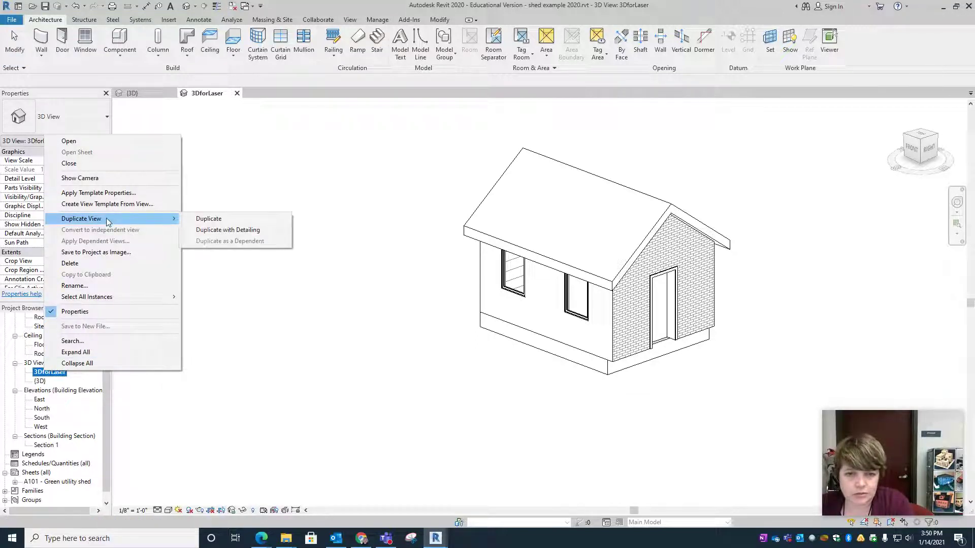
{"action": "left_click", "coordinate": [212, 231]}
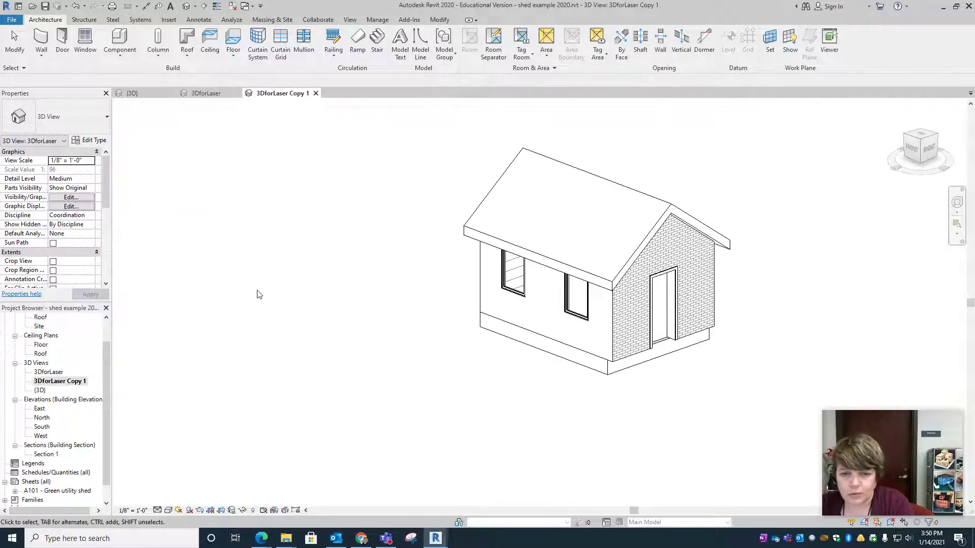
{"action": "left_click", "coordinate": [71, 385]}
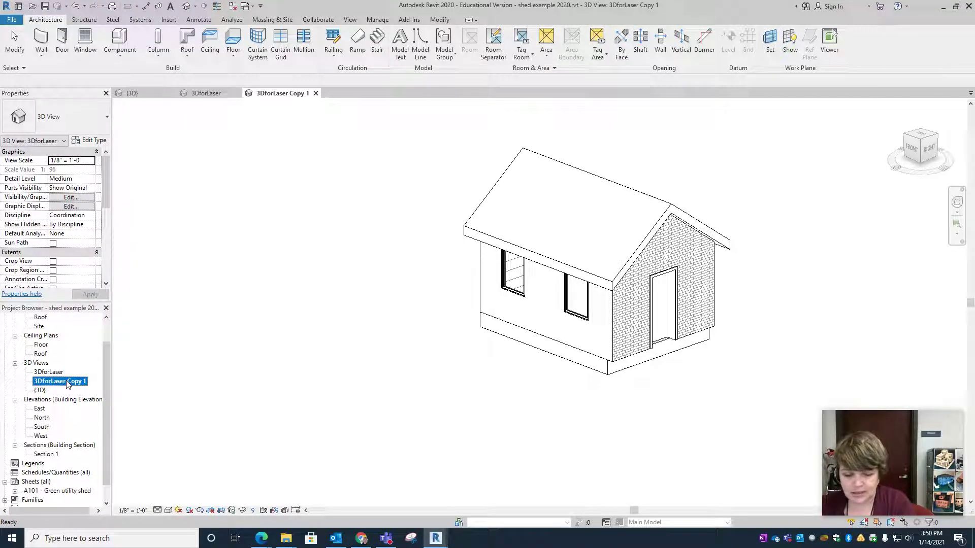
Step: Rename 3DforLaser Copy 1 to EastFrontLaser and face it to the ViewCube's Right side
{"action": "key", "text": "Down"}
{"action": "key", "text": "Down"}
{"action": "key", "text": "Down"}
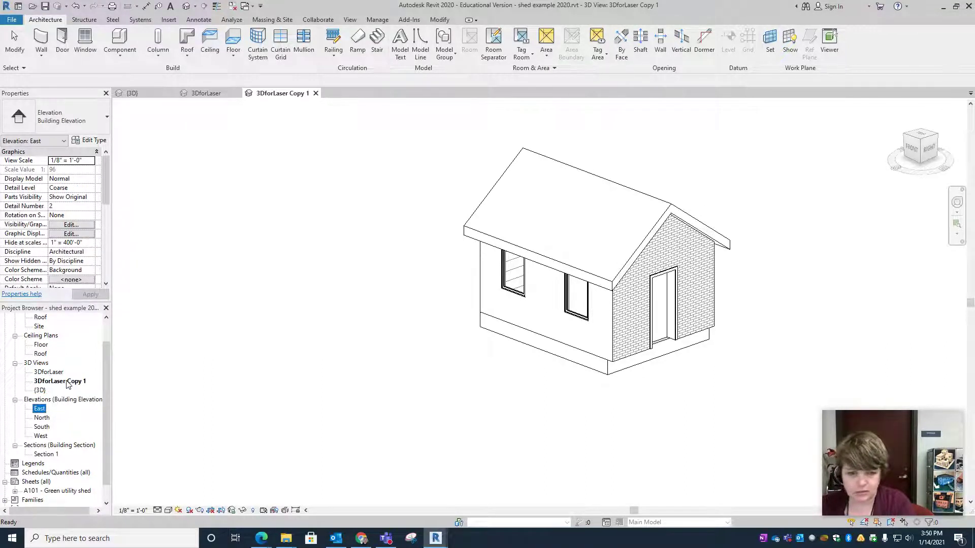
{"action": "key", "text": "Page_Down"}
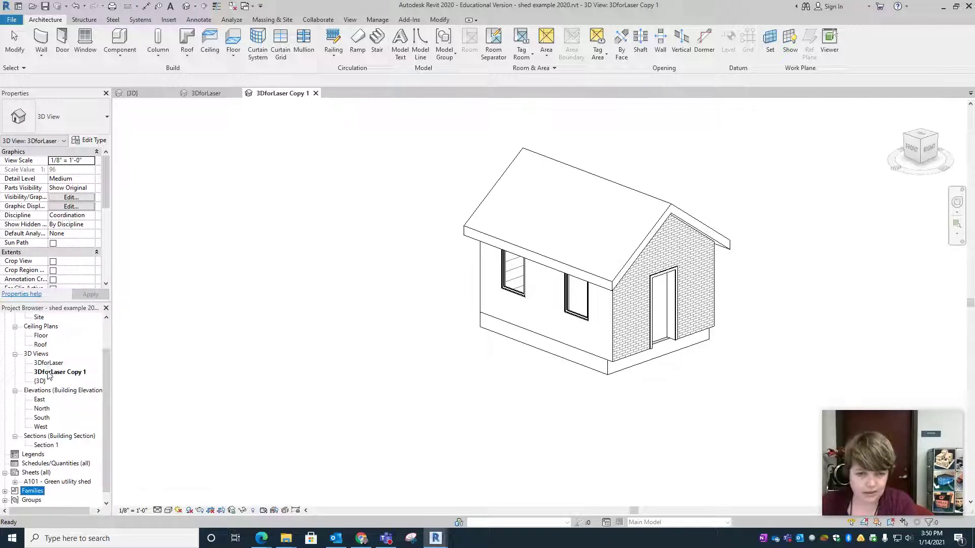
{"action": "left_click", "coordinate": [49, 372]}
{"action": "left_click", "coordinate": [49, 373]}
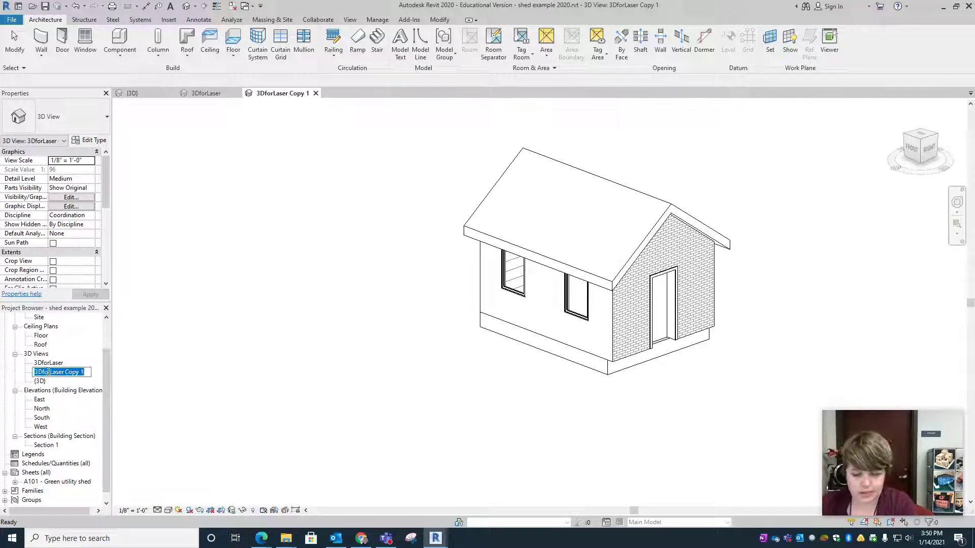
{"action": "type", "text": "EastFront"}
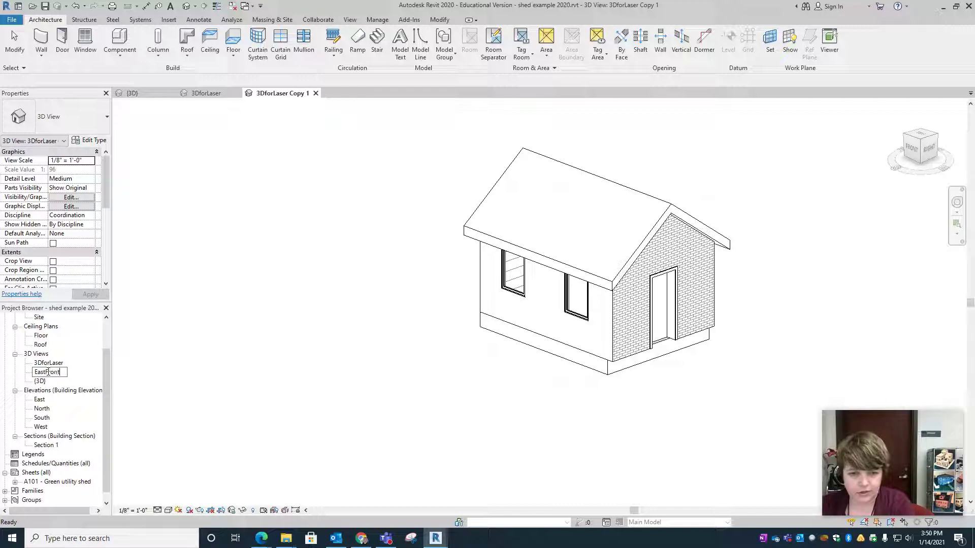
{"action": "type", "text": "Laser"}
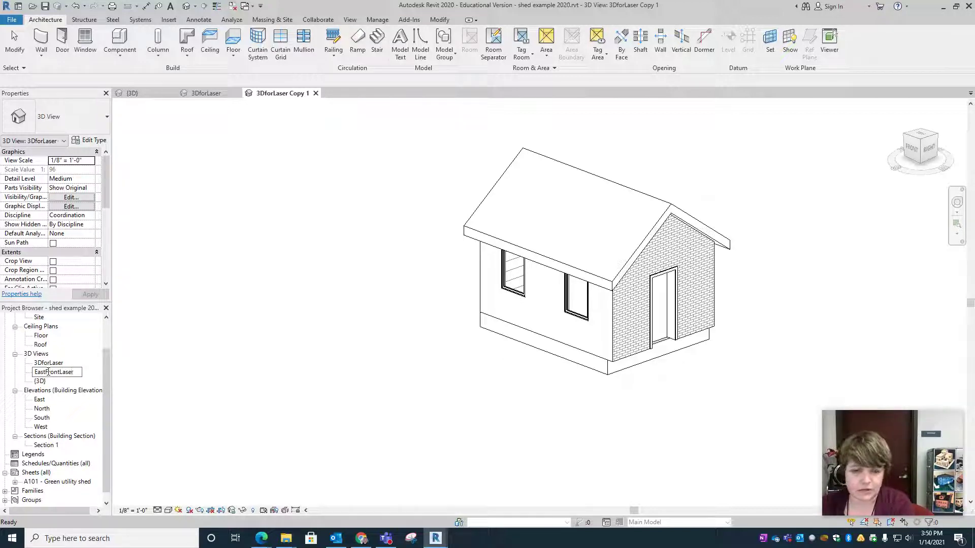
{"action": "left_click", "coordinate": [198, 355]}
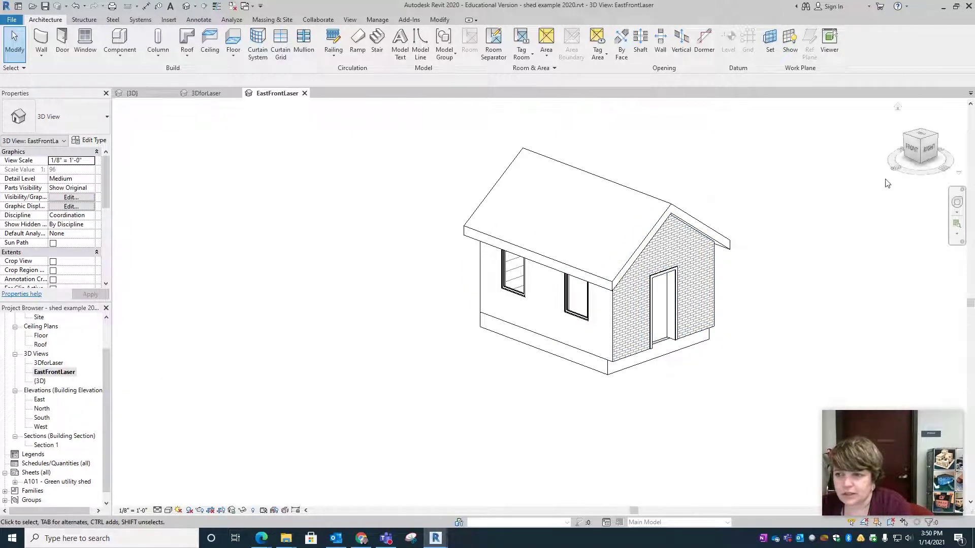
{"action": "left_click", "coordinate": [925, 148]}
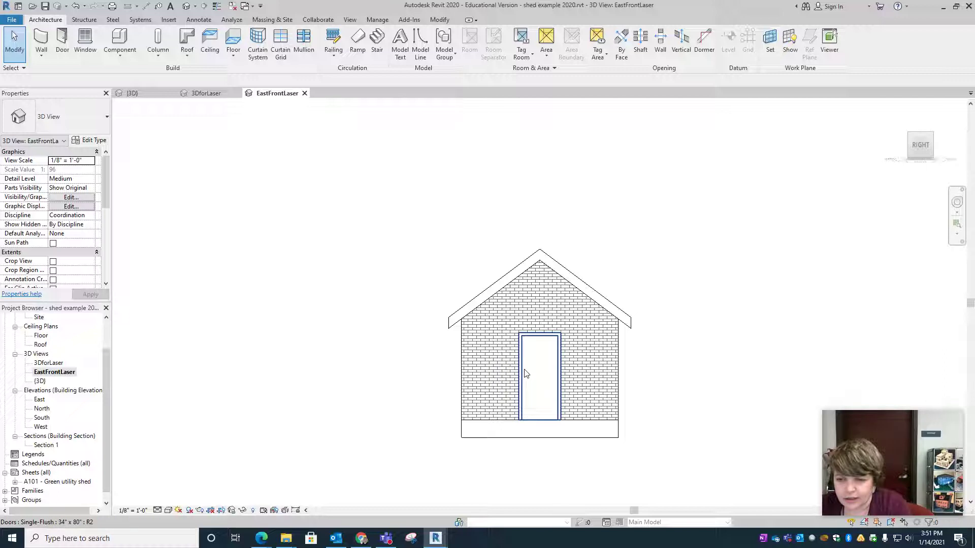
Step: Select the door, the brick end wall and the side wall together
{"action": "left_click", "coordinate": [525, 373]}
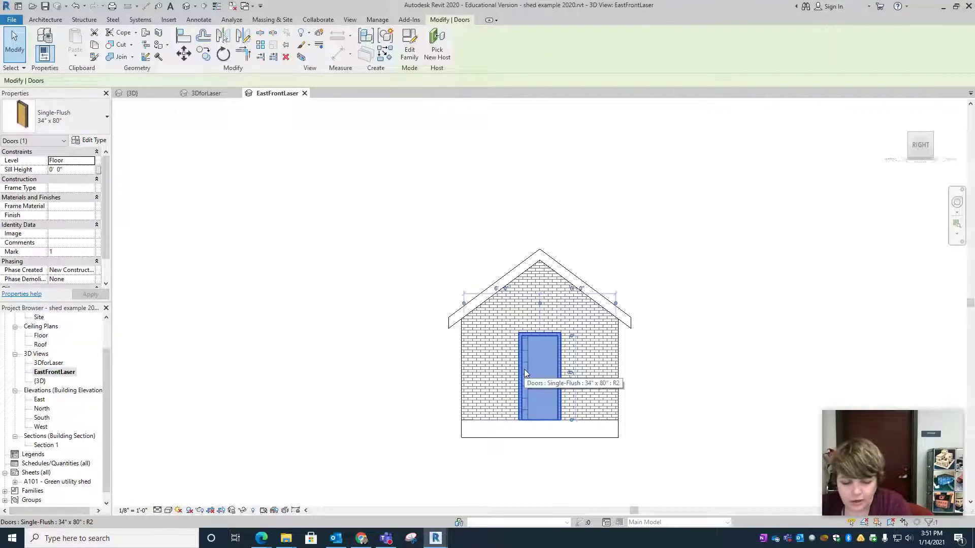
{"action": "left_click", "coordinate": [489, 368], "text": "ctrl"}
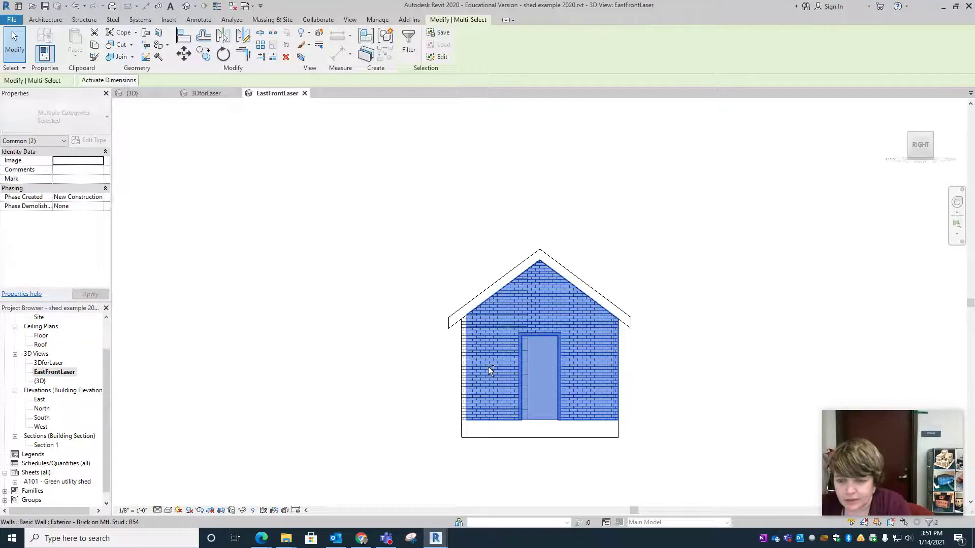
{"action": "left_click", "coordinate": [465, 378], "text": "ctrl"}
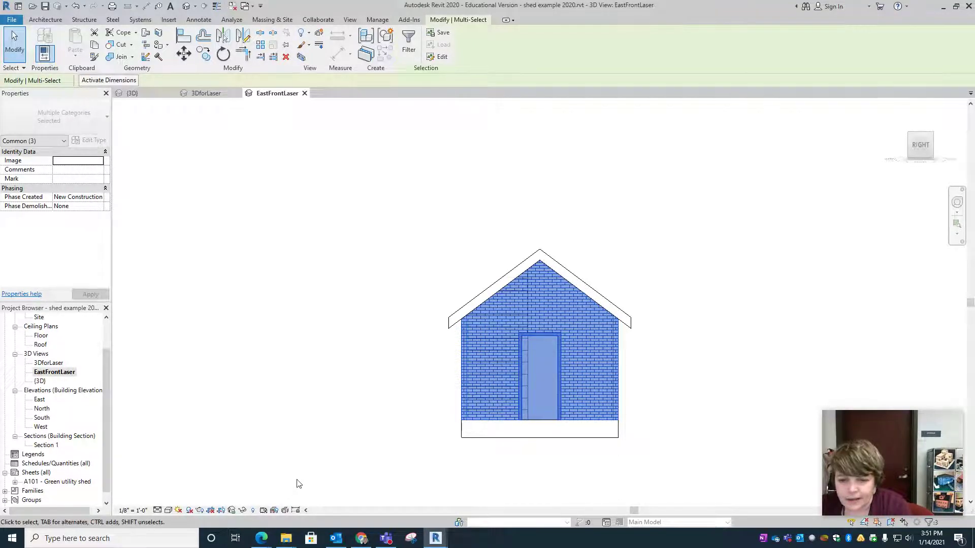
{"action": "left_click", "coordinate": [242, 511]}
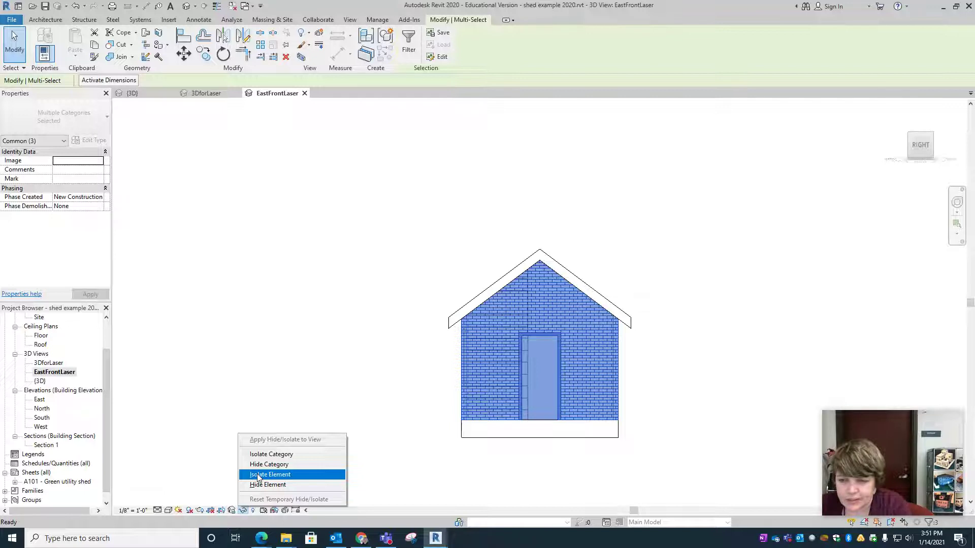
Step: Isolate the selected door and walls in EastFrontLaser, then clear the selection
{"action": "left_click", "coordinate": [258, 477]}
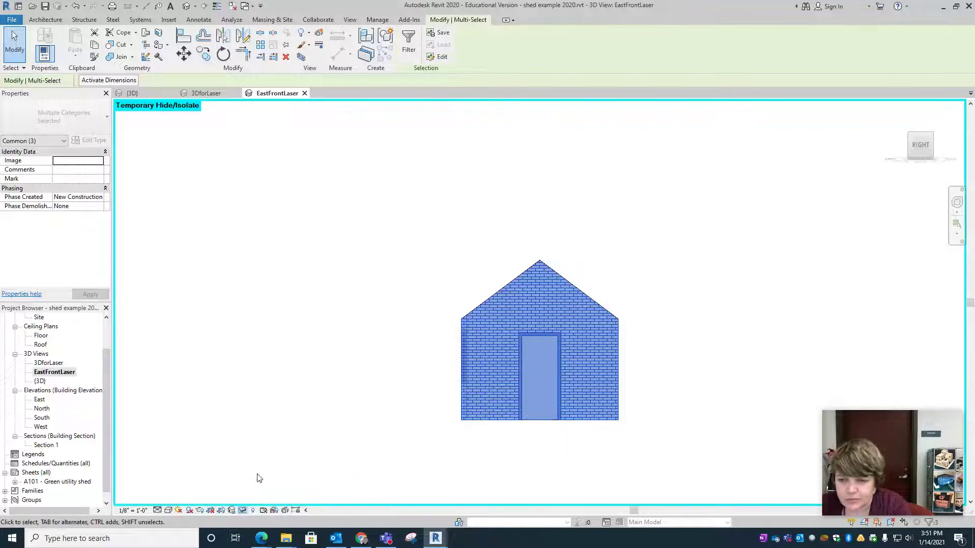
{"action": "left_click", "coordinate": [666, 425]}
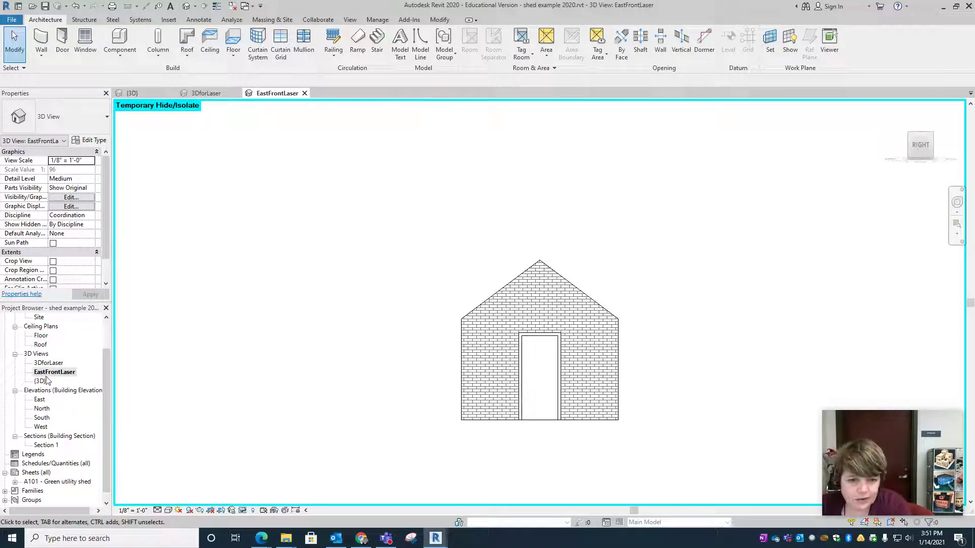
{"action": "left_click", "coordinate": [45, 364]}
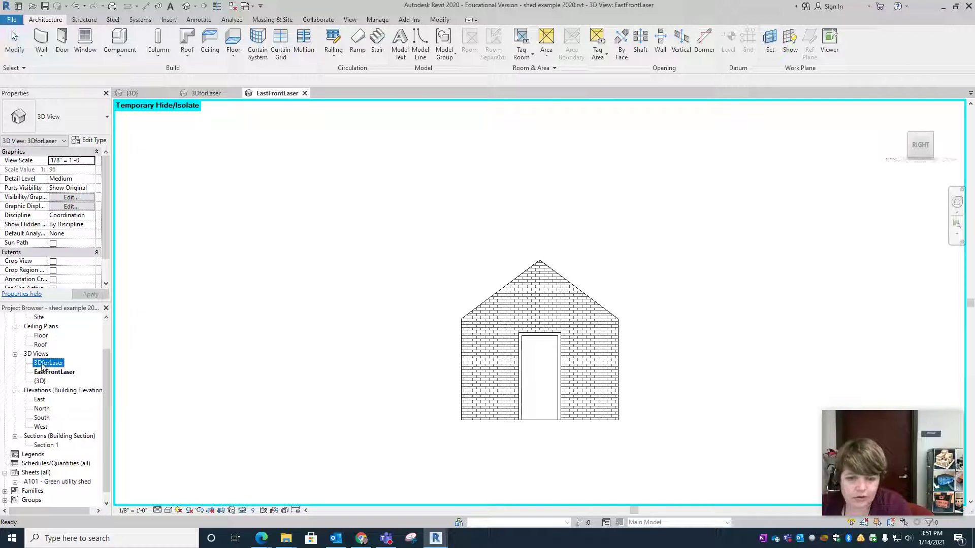
Step: Use Duplicate with Detailing on 3DforLaser from the Project Browser
{"action": "right_click", "coordinate": [42, 364]}
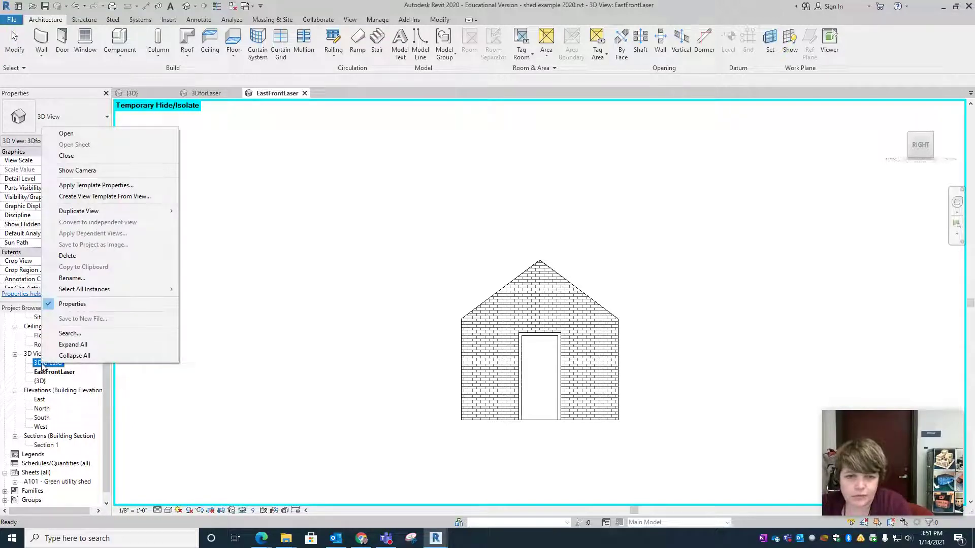
{"action": "mouse_move", "coordinate": [81, 211]}
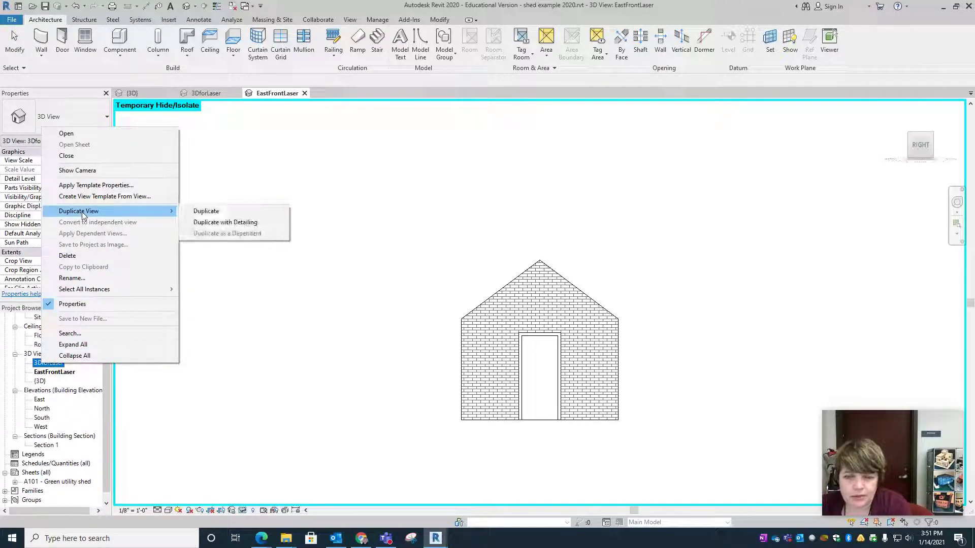
{"action": "left_click", "coordinate": [248, 224]}
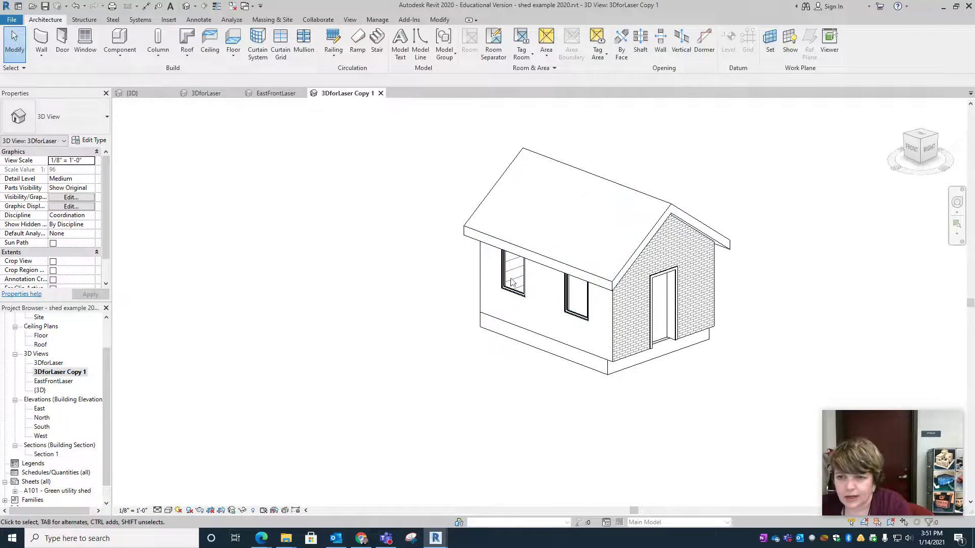
Step: Turn the copied view to face the shed's Front side via the ViewCube
{"action": "left_click_drag", "start_coordinate": [911, 148], "coordinate": [913, 148]}
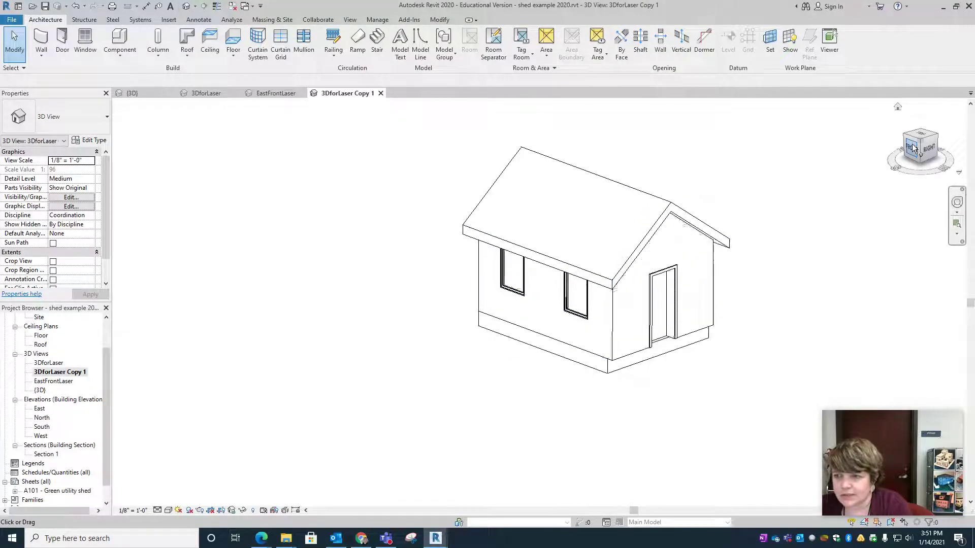
{"action": "left_click", "coordinate": [912, 149]}
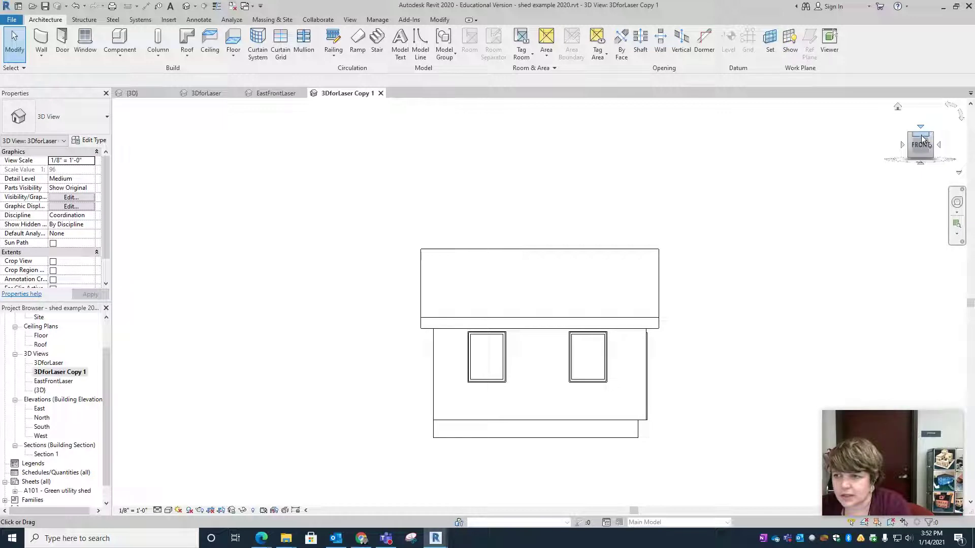
{"action": "mouse_move", "coordinate": [922, 139]}
{"action": "left_mouse_down"}
{"action": "mouse_move", "coordinate": [920, 152]}
{"action": "mouse_move", "coordinate": [917, 135]}
{"action": "left_mouse_up"}
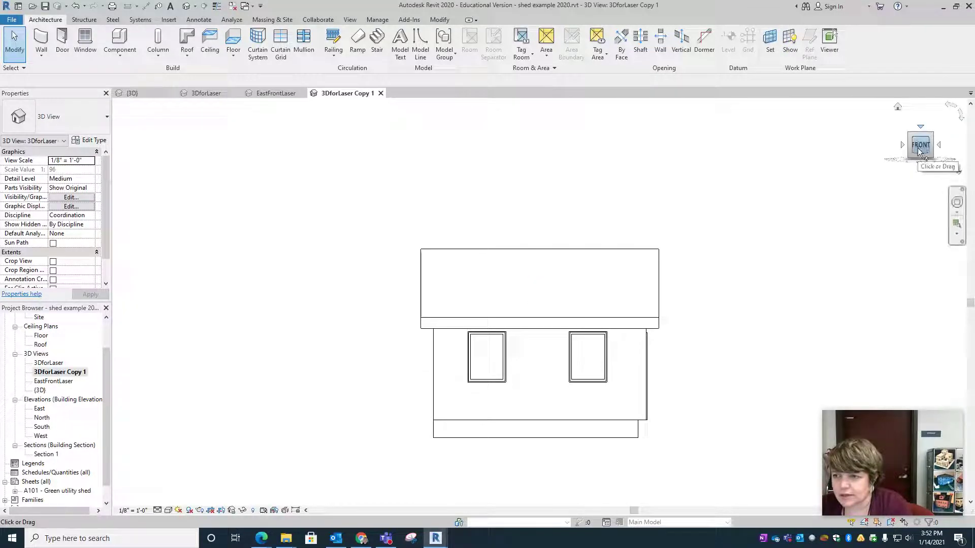
Step: Rename 3DforLaser Copy 1 to SouthSideLaser
{"action": "left_click", "coordinate": [63, 373]}
{"action": "left_click", "coordinate": [60, 372]}
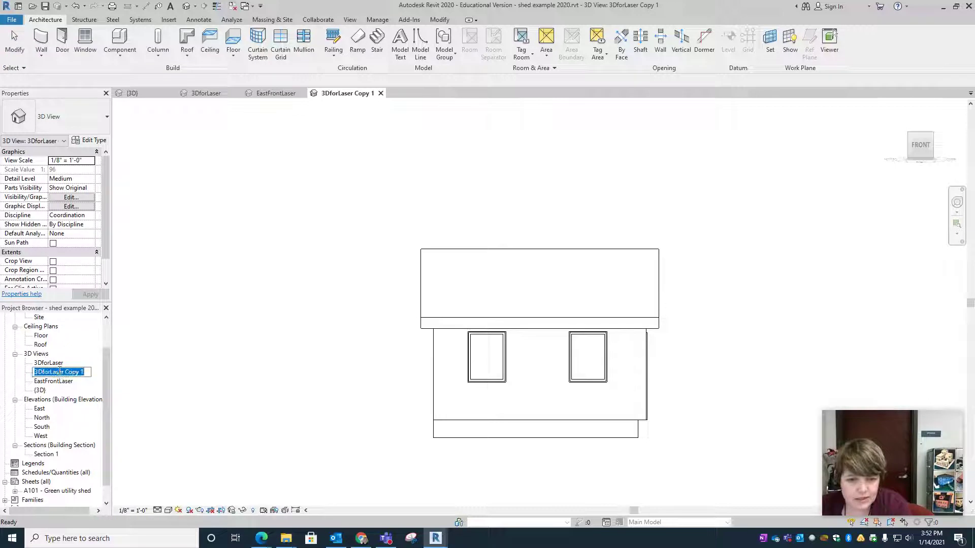
{"action": "type", "text": "Sou"}
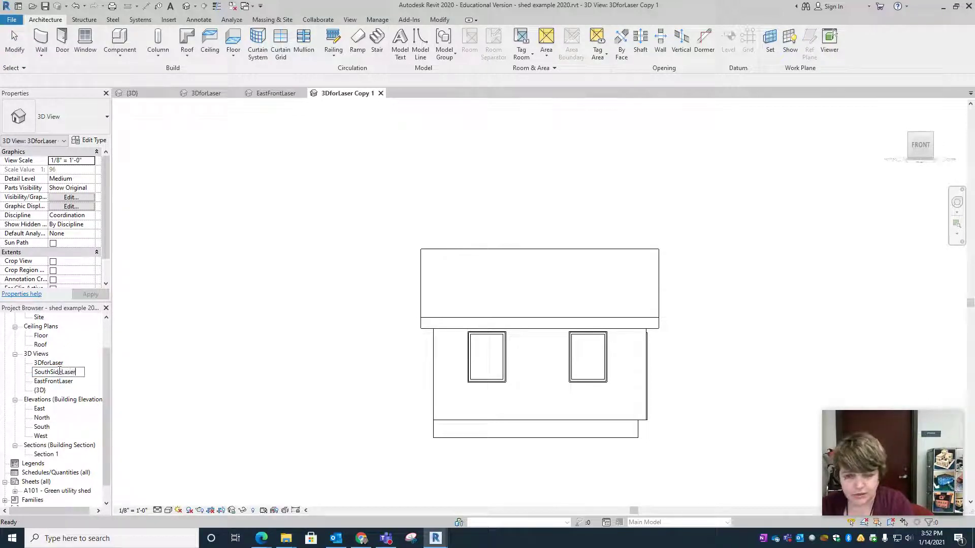
{"action": "type", "text": "thSideLaser"}
{"action": "key", "text": "Return"}
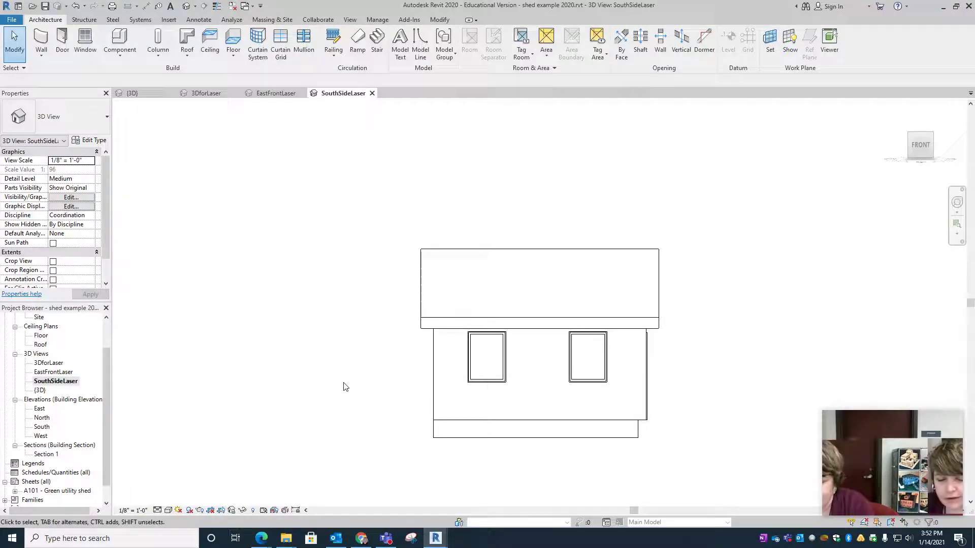
{"action": "left_click", "coordinate": [476, 381]}
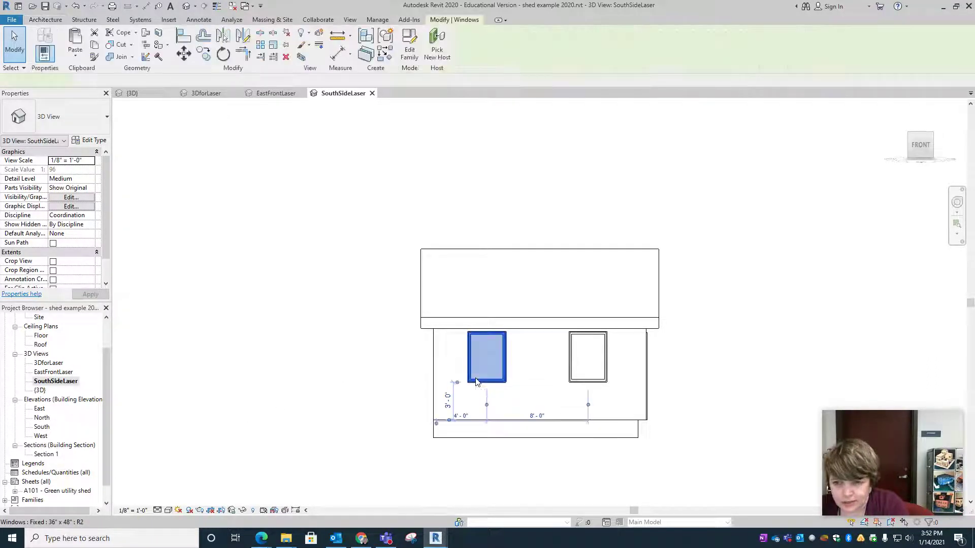
Step: Select both windows and the south wall pieces, isolate them, and clear the selection
{"action": "left_click", "coordinate": [586, 382], "text": "ctrl"}
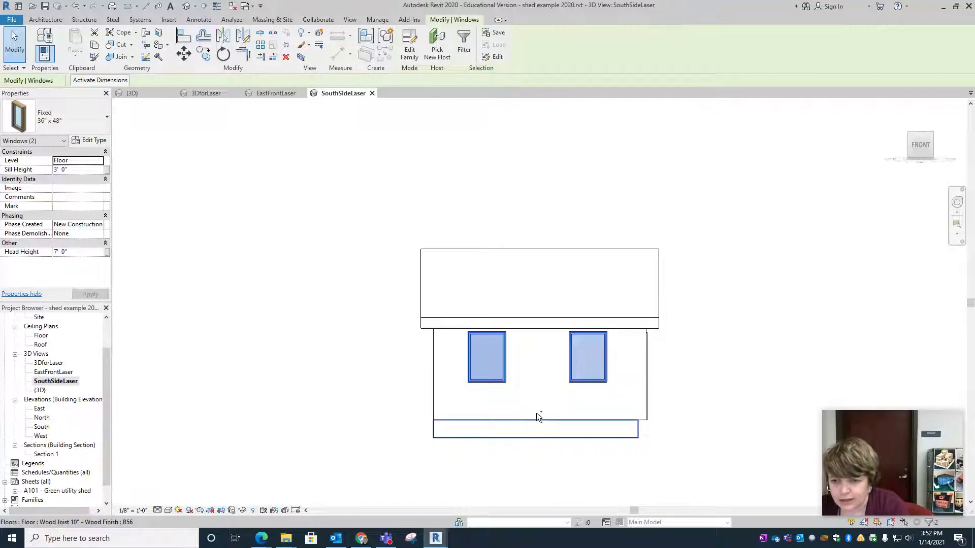
{"action": "left_click", "coordinate": [440, 396], "text": "ctrl"}
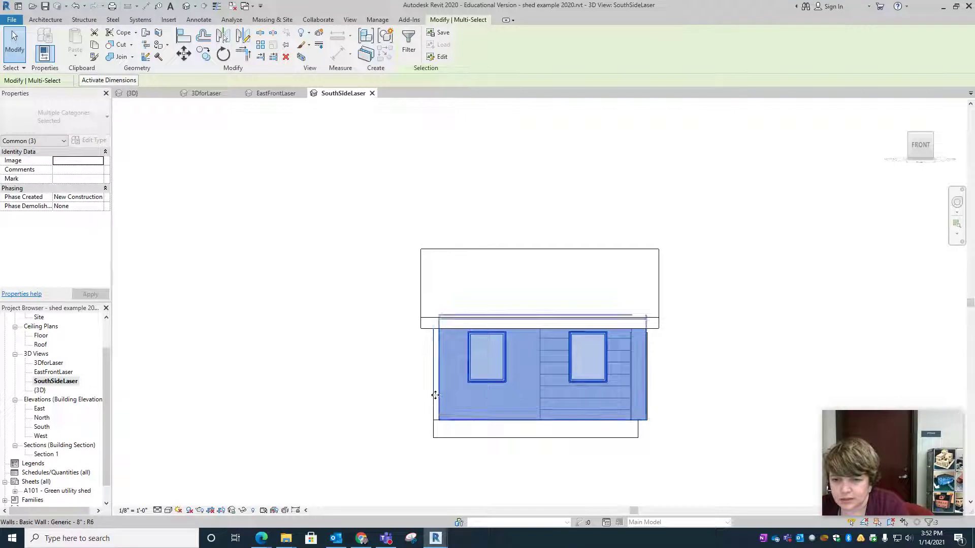
{"action": "left_click", "coordinate": [434, 395], "text": "ctrl"}
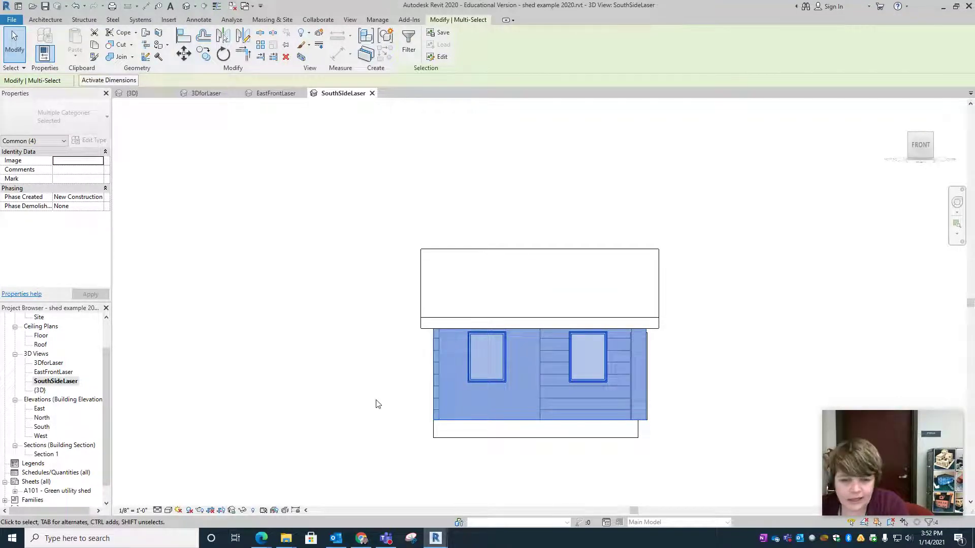
{"action": "left_click", "coordinate": [243, 510]}
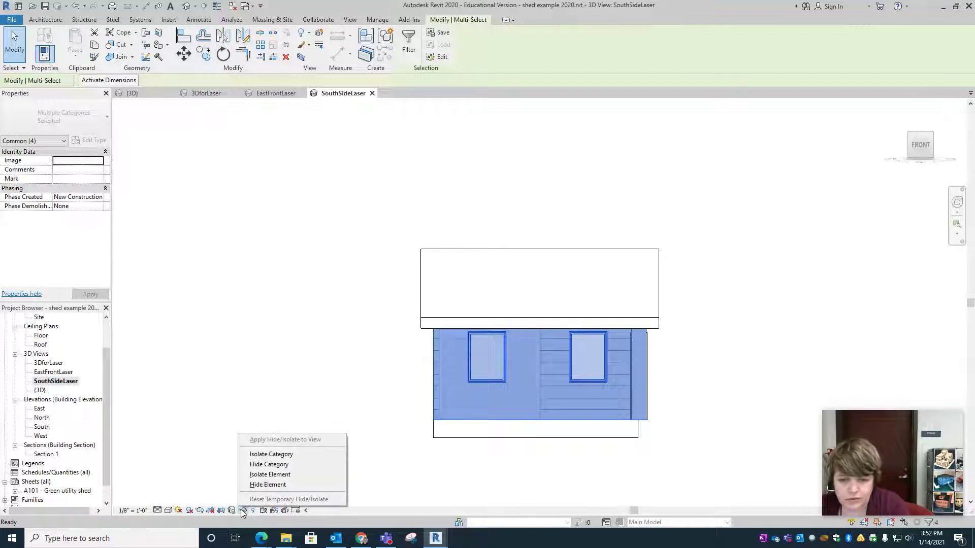
{"action": "left_click", "coordinate": [262, 474]}
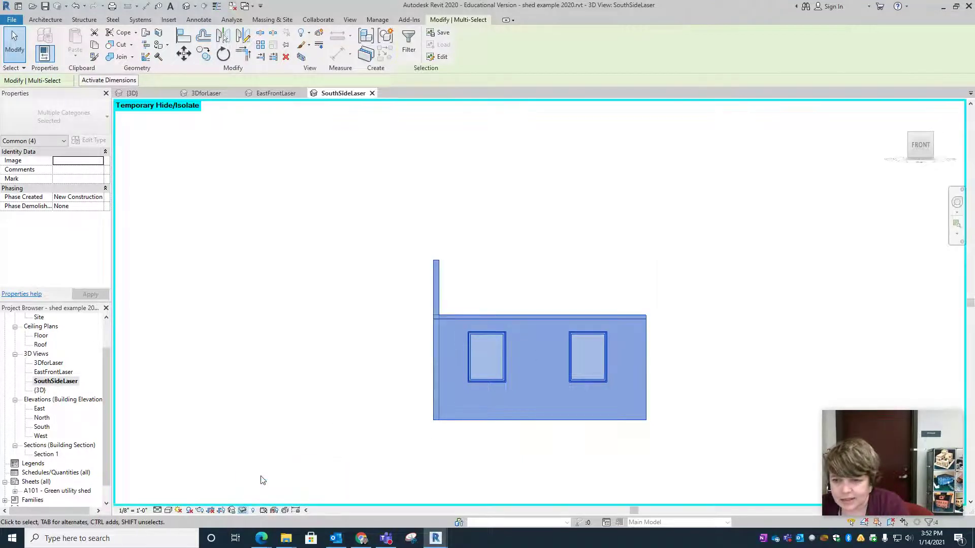
{"action": "left_click", "coordinate": [407, 470]}
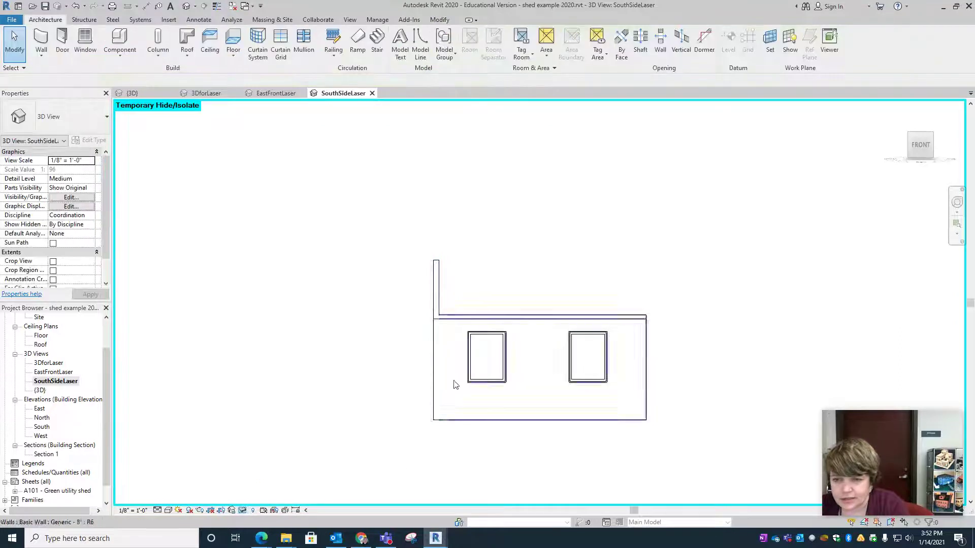
Step: Show the SouthSideLaser crop boundary and pull its edges in tight around the south wall
{"action": "middle_click_drag", "start_coordinate": [546, 309], "coordinate": [483, 279]}
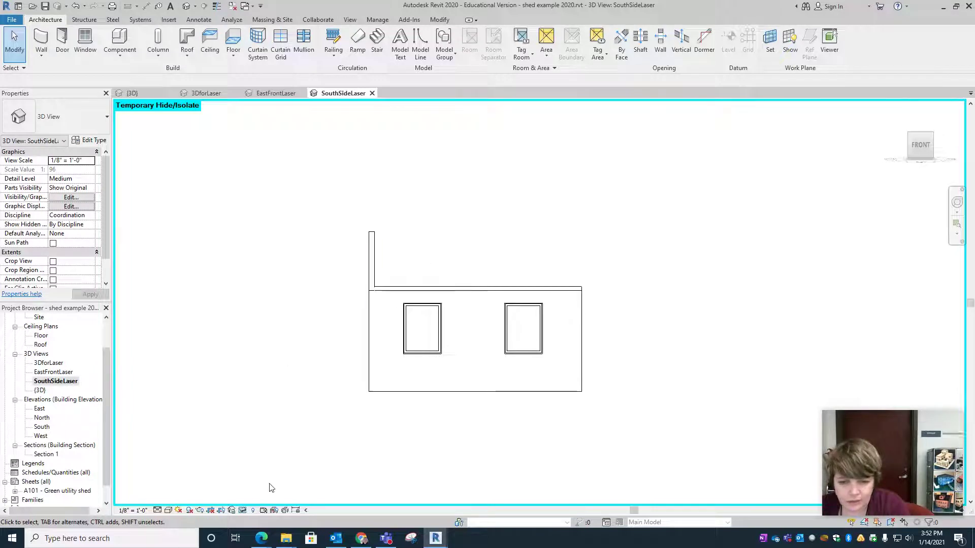
{"action": "left_click", "coordinate": [221, 510]}
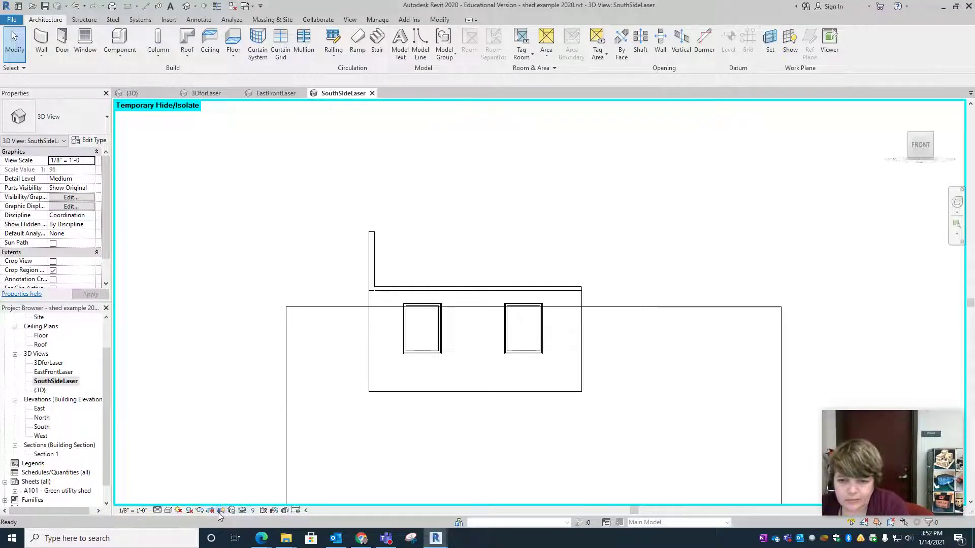
{"action": "left_click", "coordinate": [553, 308]}
{"action": "left_click_drag", "start_coordinate": [533, 307], "coordinate": [522, 285]}
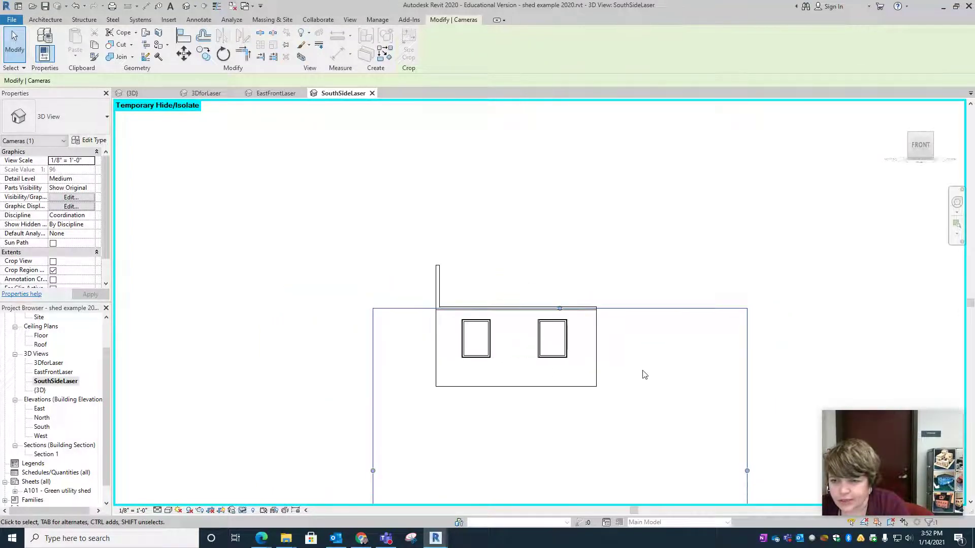
{"action": "left_click_drag", "start_coordinate": [690, 397], "coordinate": [542, 386]}
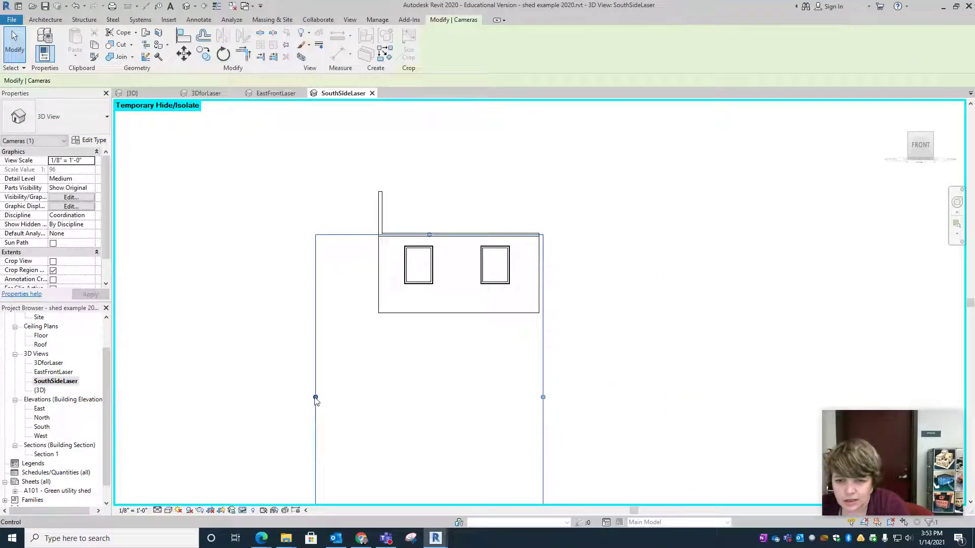
{"action": "left_click_drag", "start_coordinate": [315, 398], "coordinate": [374, 396]}
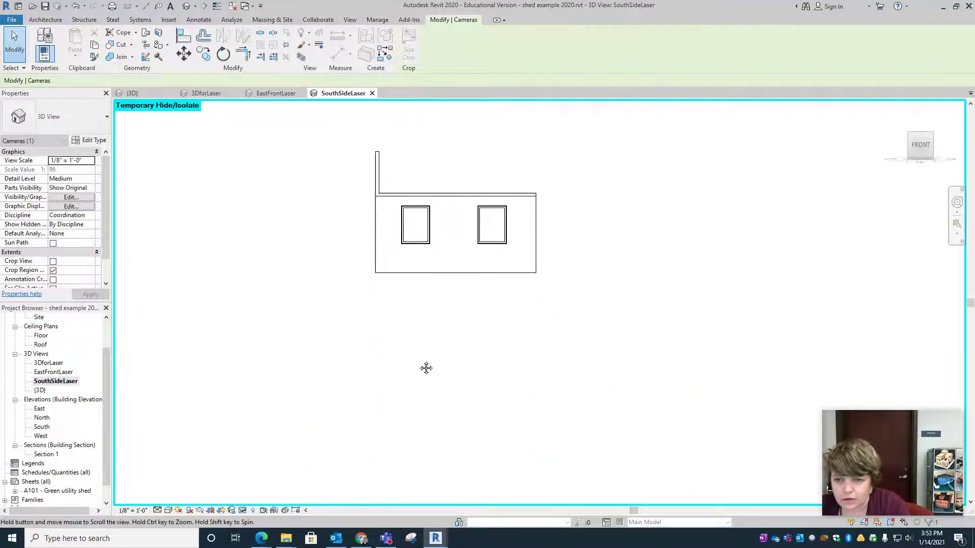
{"action": "left_click_drag", "start_coordinate": [451, 473], "coordinate": [451, 231]}
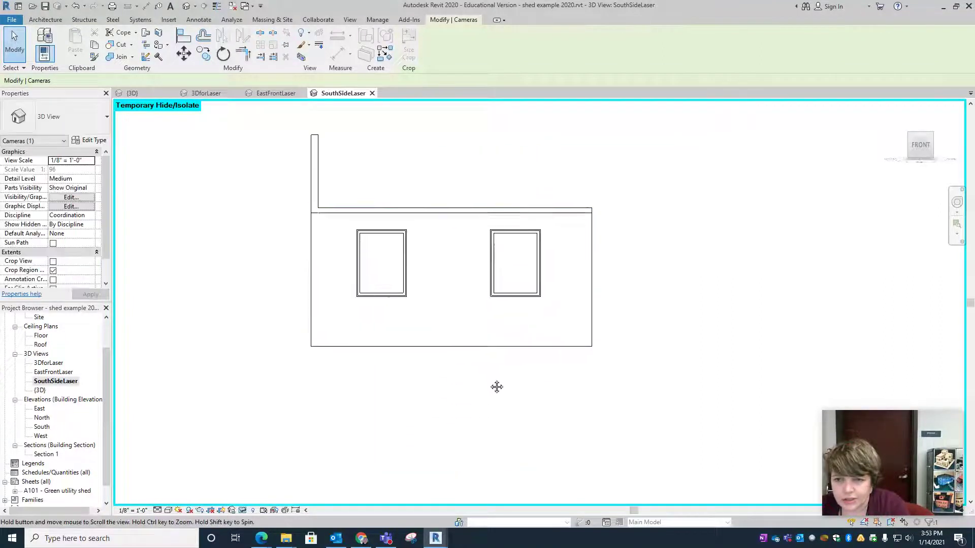
Step: Crop the view to the boundary and hide the crop region line
{"action": "left_click", "coordinate": [210, 511]}
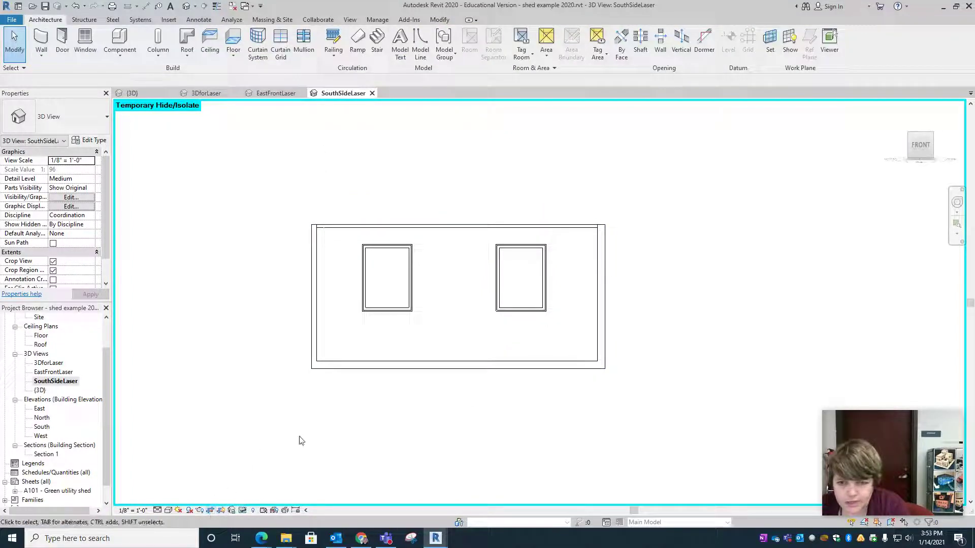
{"action": "left_click", "coordinate": [221, 511]}
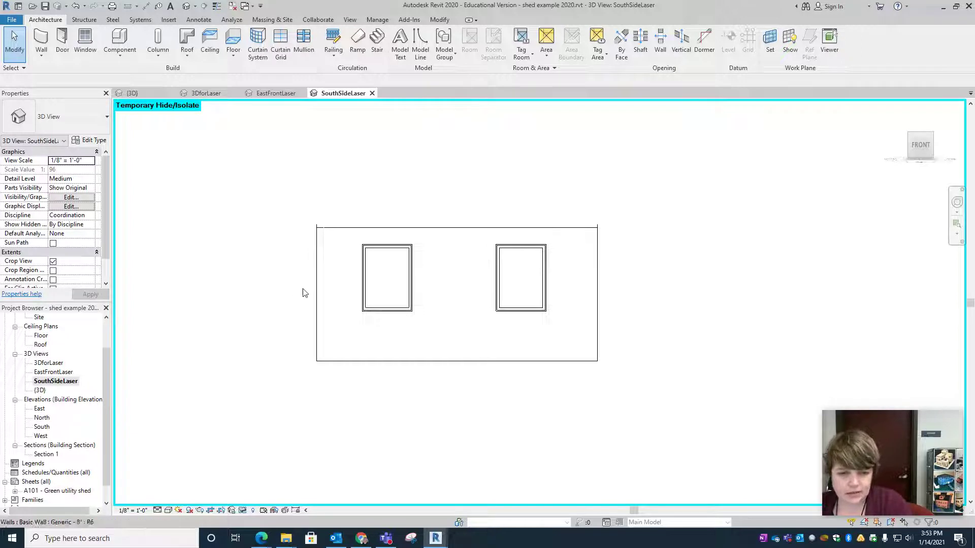
{"action": "left_click", "coordinate": [49, 363]}
Step: Duplicate 3DforLaser with detailing and rename the copy 'SouthRoofLaser'
{"action": "right_click", "coordinate": [54, 365]}
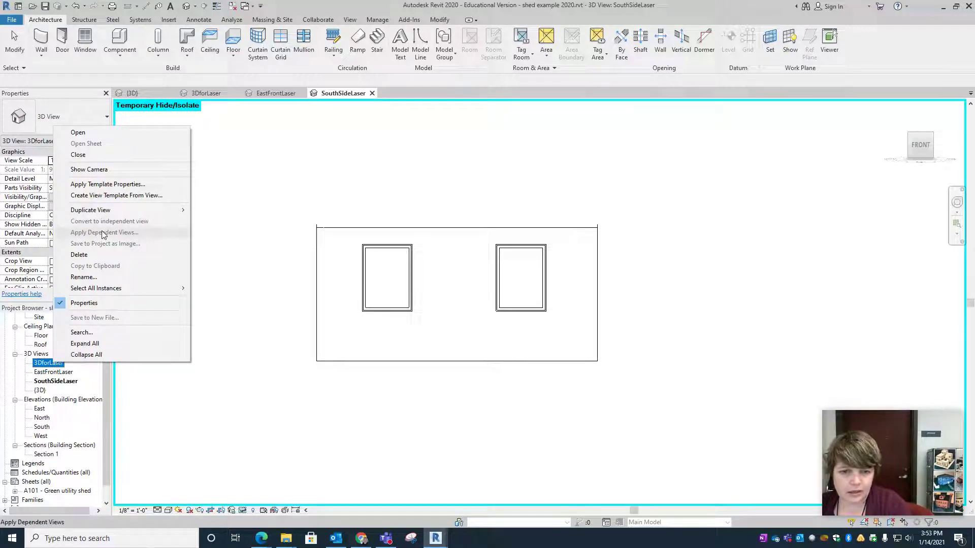
{"action": "mouse_move", "coordinate": [168, 210]}
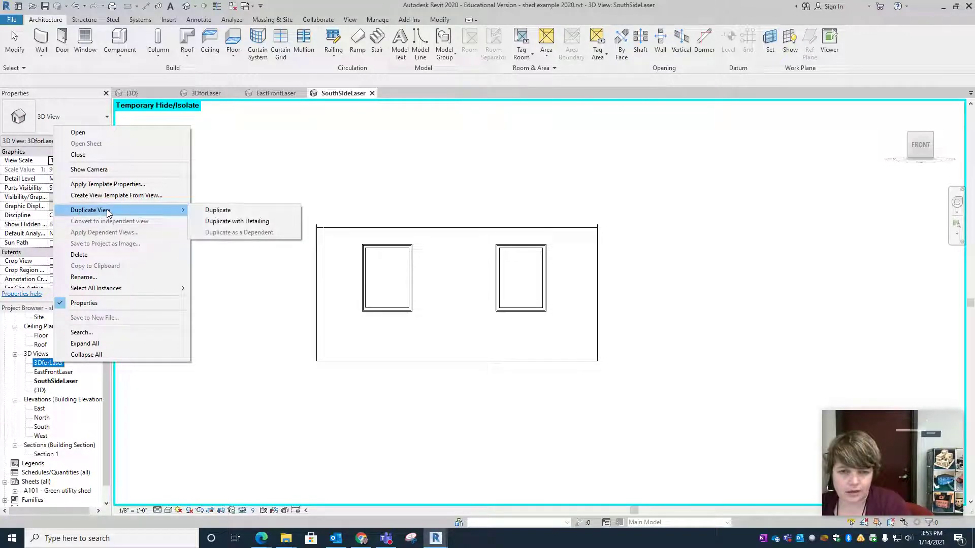
{"action": "left_click", "coordinate": [245, 221]}
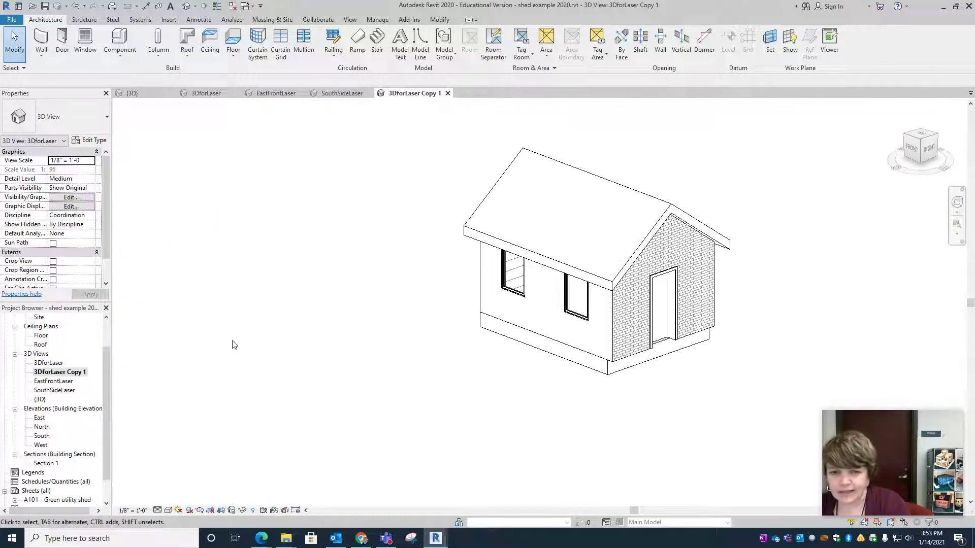
{"action": "left_click", "coordinate": [61, 373]}
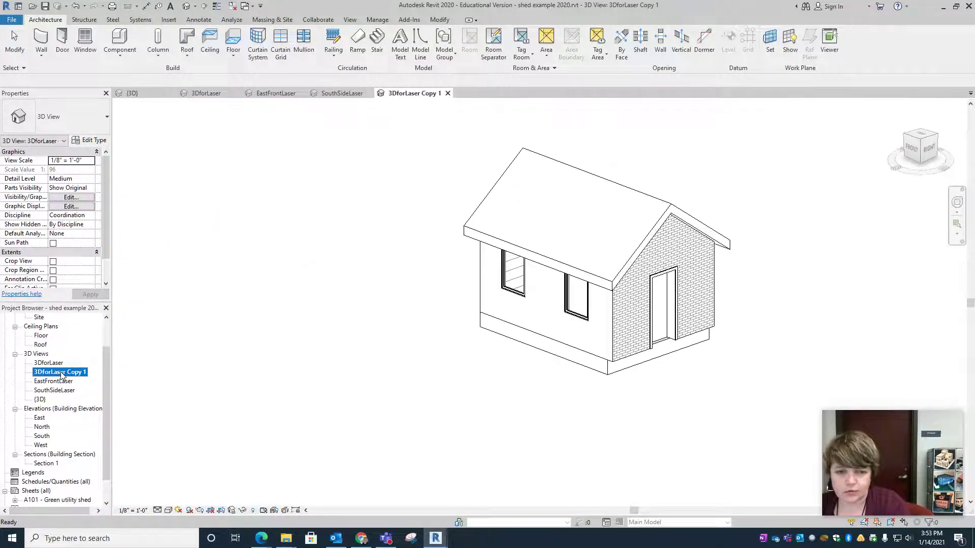
{"action": "left_click", "coordinate": [61, 374]}
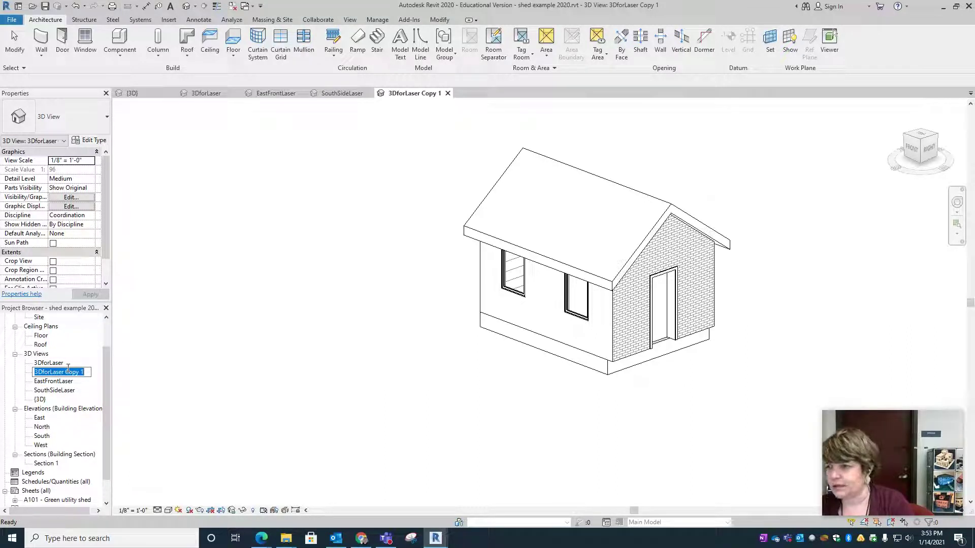
{"action": "type", "text": "SouthRo"}
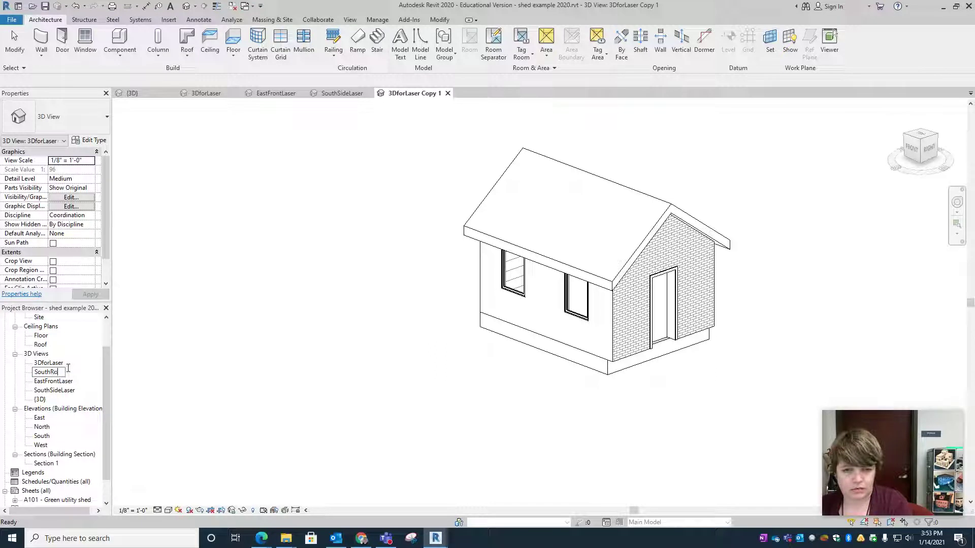
{"action": "type", "text": "ofL"}
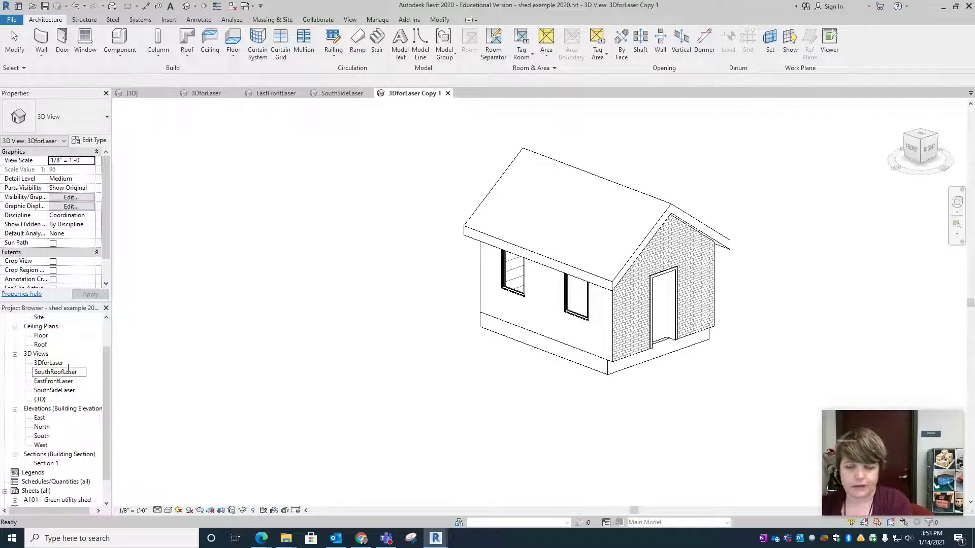
{"action": "type", "text": "aser"}
{"action": "left_click", "coordinate": [305, 370]}
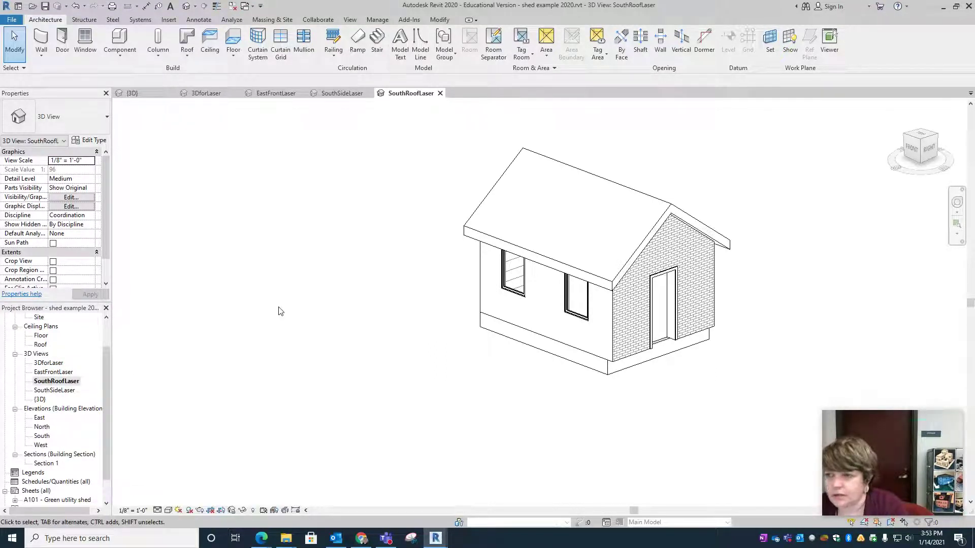
{"action": "right_click", "coordinate": [924, 145]}
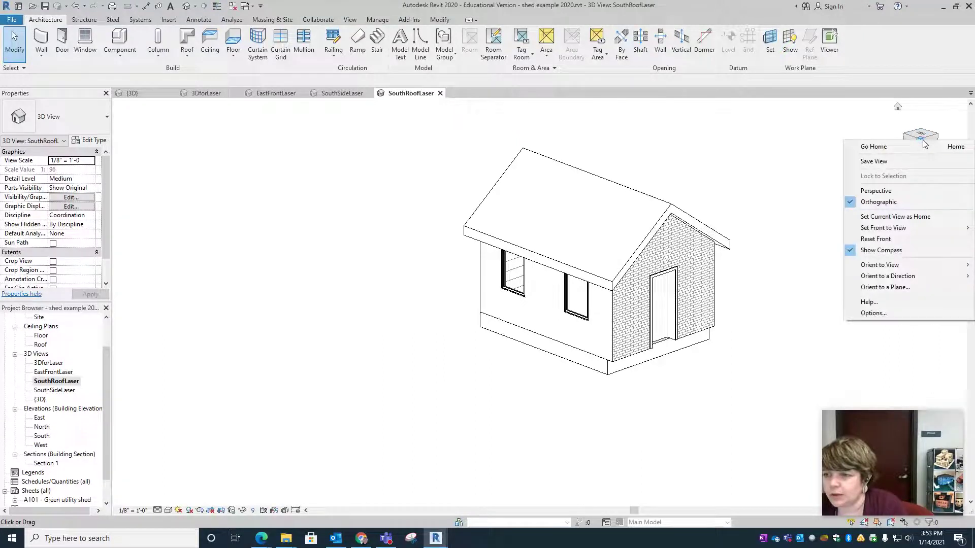
Step: Orient the SouthRoofLaser view to the picked roof plane and pan it into place
{"action": "left_click", "coordinate": [878, 288]}
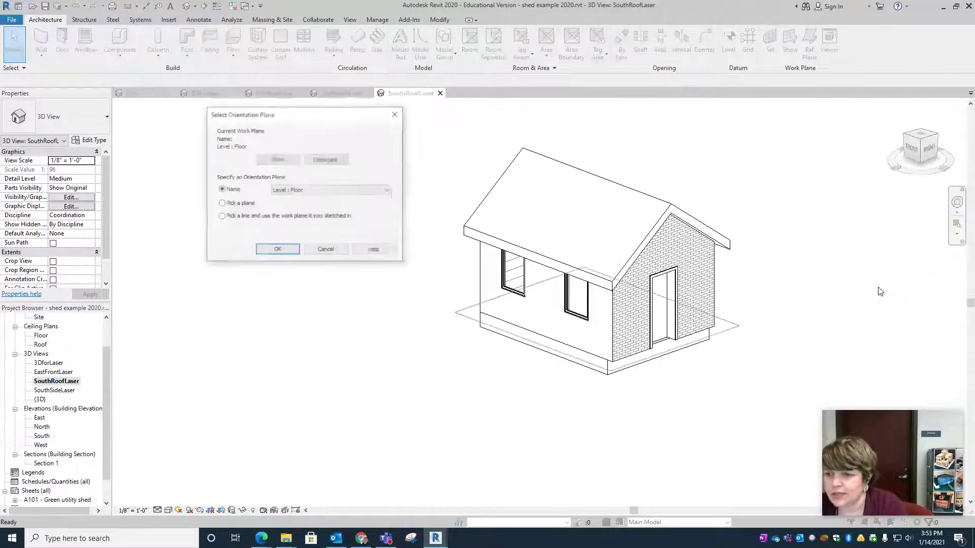
{"action": "left_click", "coordinate": [222, 204]}
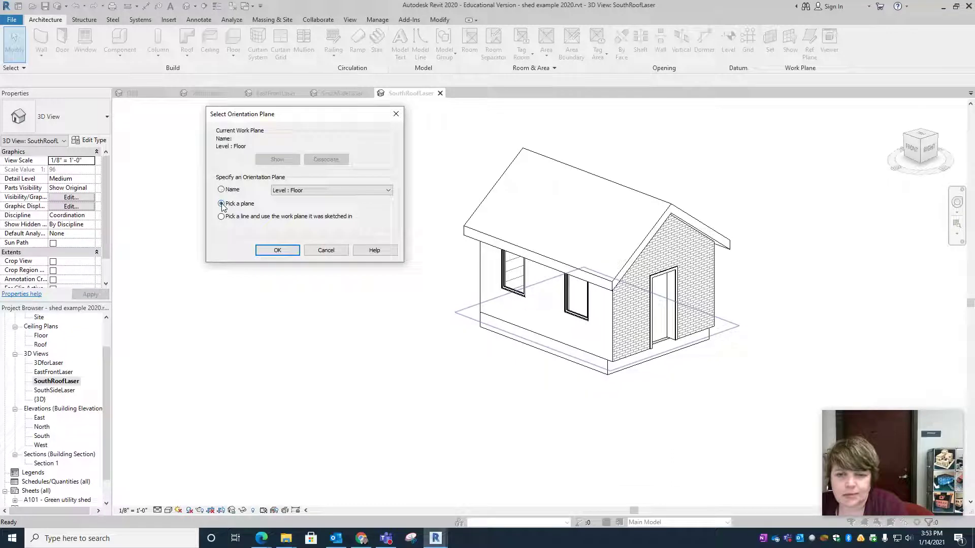
{"action": "left_click", "coordinate": [277, 251]}
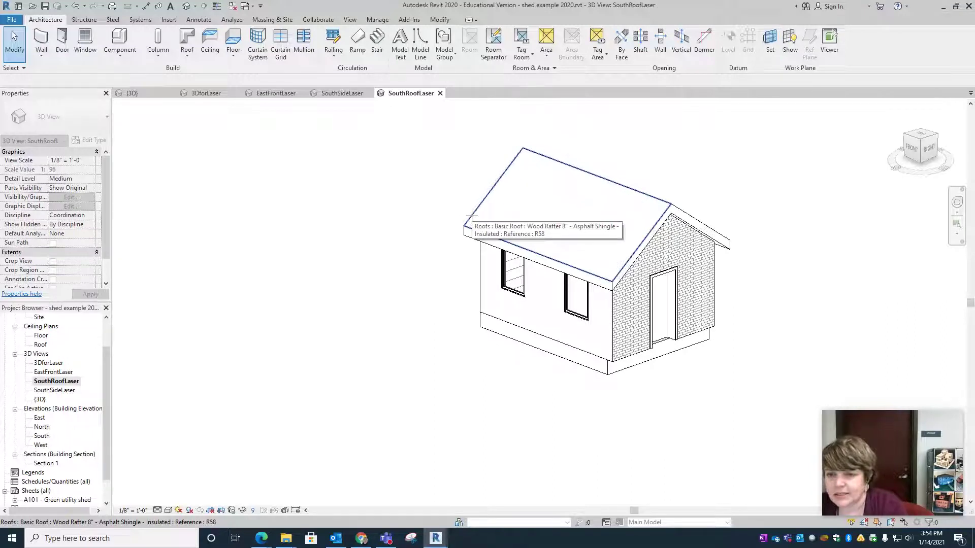
{"action": "left_click", "coordinate": [472, 215]}
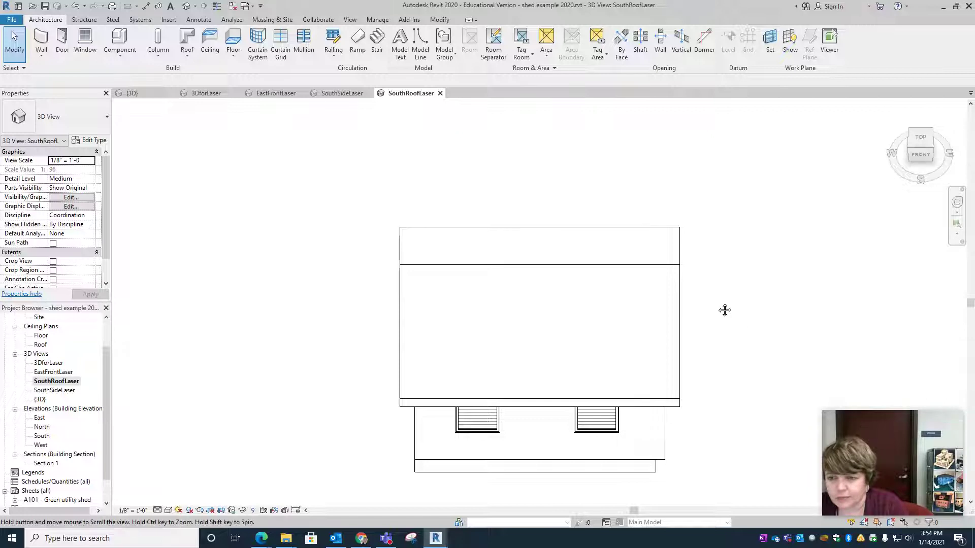
{"action": "middle_click_drag", "start_coordinate": [722, 309], "coordinate": [694, 274]}
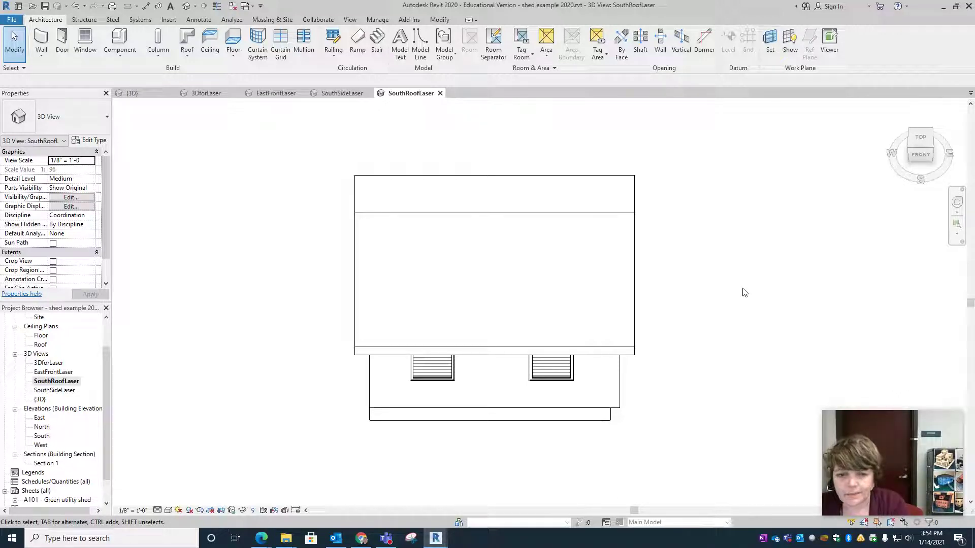
Step: Temporarily isolate the roof element and display the view's crop boundary
{"action": "left_click", "coordinate": [511, 346]}
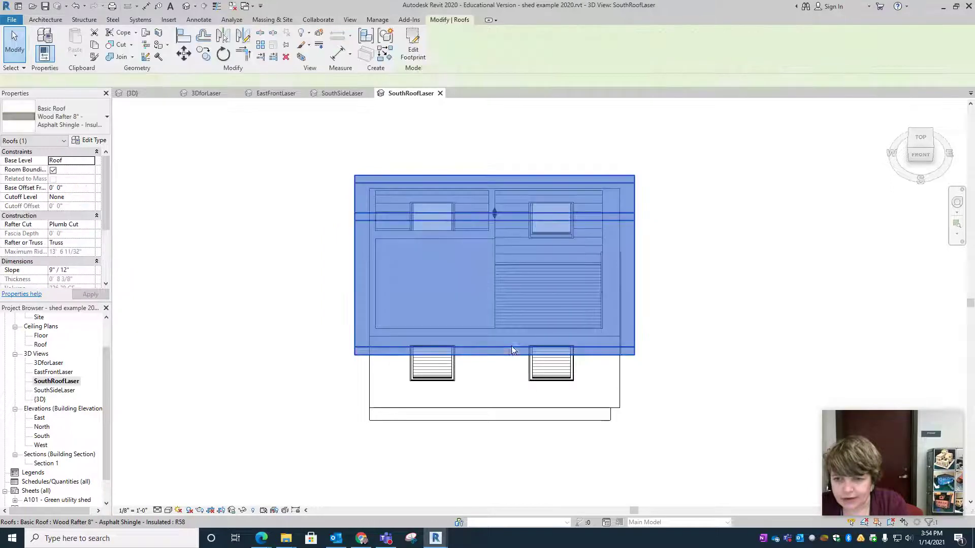
{"action": "left_click", "coordinate": [244, 510]}
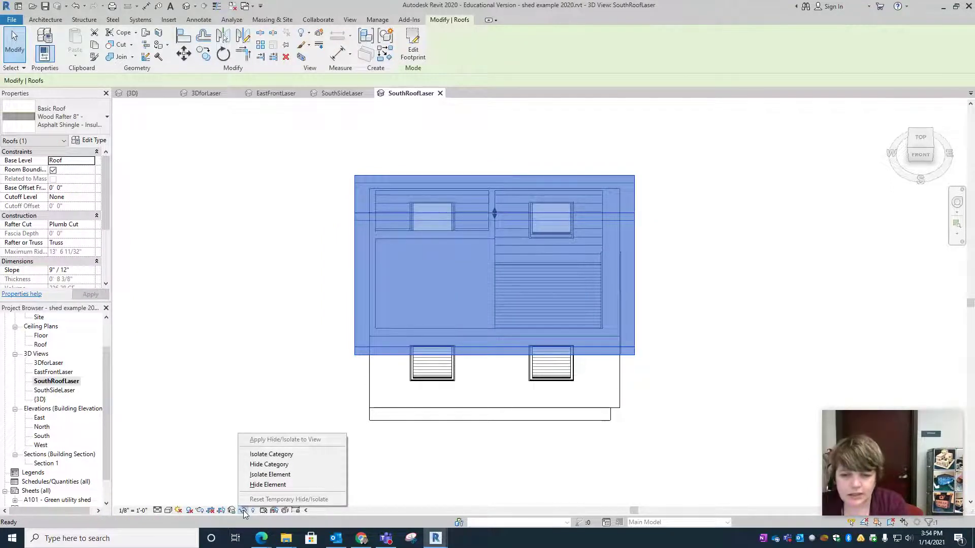
{"action": "left_click", "coordinate": [269, 474]}
{"action": "left_click", "coordinate": [257, 434]}
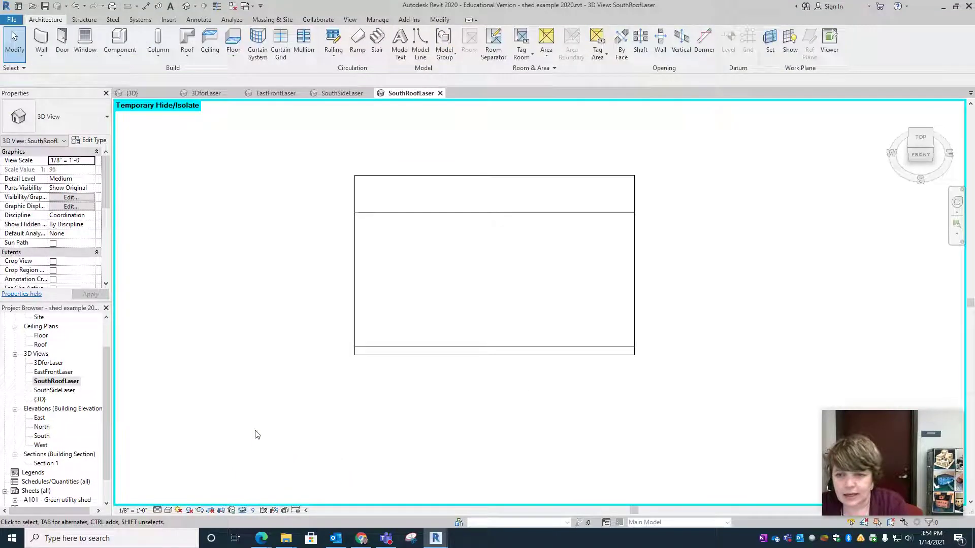
{"action": "left_click", "coordinate": [220, 510]}
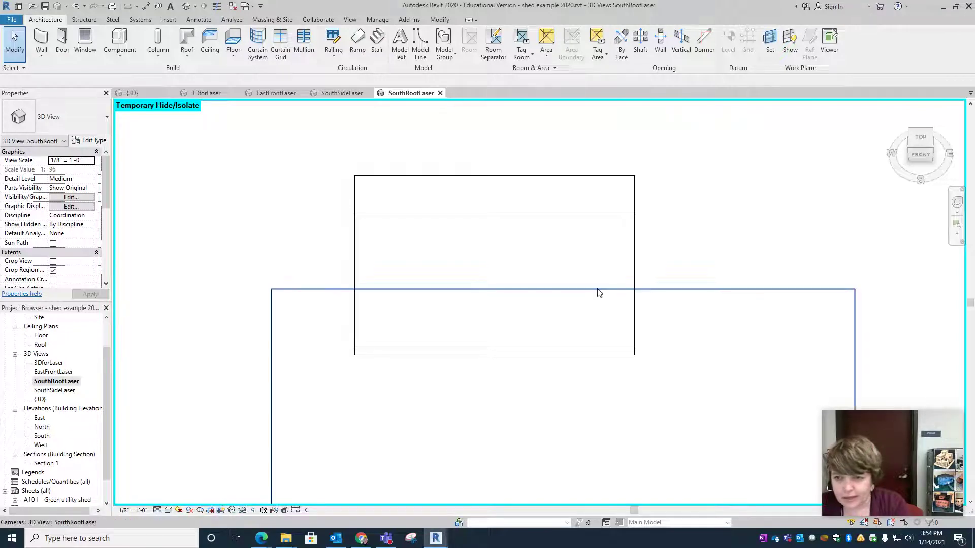
{"action": "left_click", "coordinate": [567, 289]}
Step: Drag the crop boundary's top, right, bottom and left edges in to fit the roof
{"action": "left_click_drag", "start_coordinate": [563, 289], "coordinate": [543, 206]}
{"action": "middle_click_drag", "start_coordinate": [575, 359], "coordinate": [503, 256]}
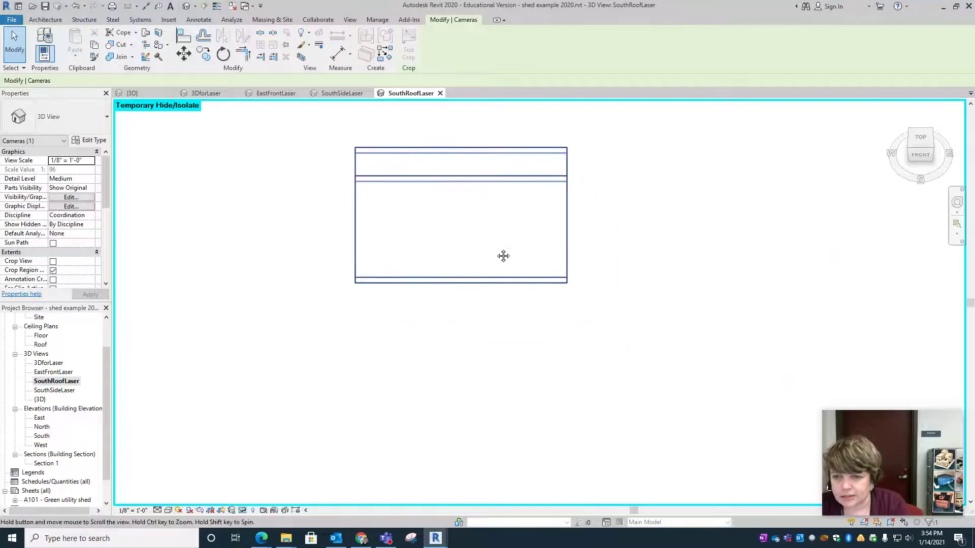
{"action": "scroll", "coordinate": [503, 256], "scroll_direction": "down", "scroll_amount": 2}
{"action": "left_click_drag", "start_coordinate": [642, 319], "coordinate": [519, 320]}
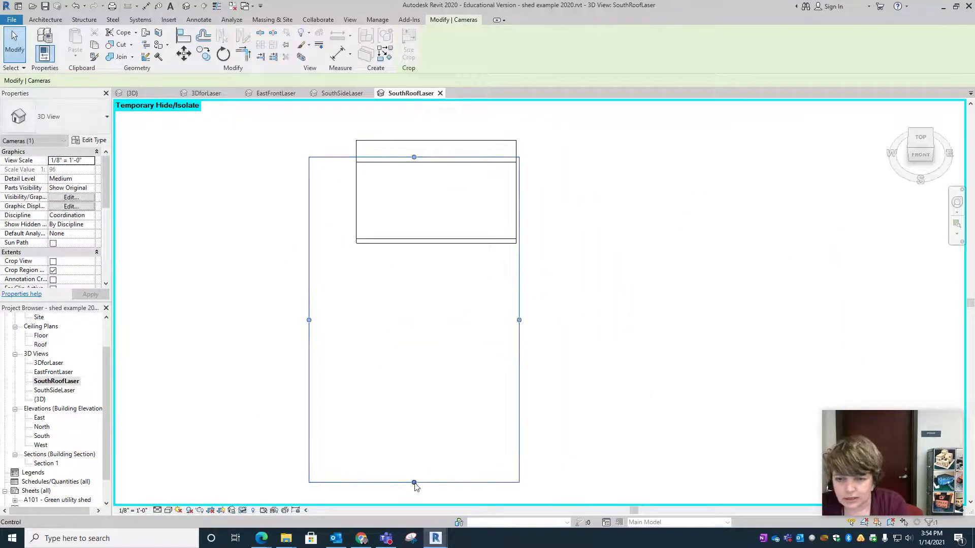
{"action": "left_click_drag", "start_coordinate": [414, 481], "coordinate": [413, 242]}
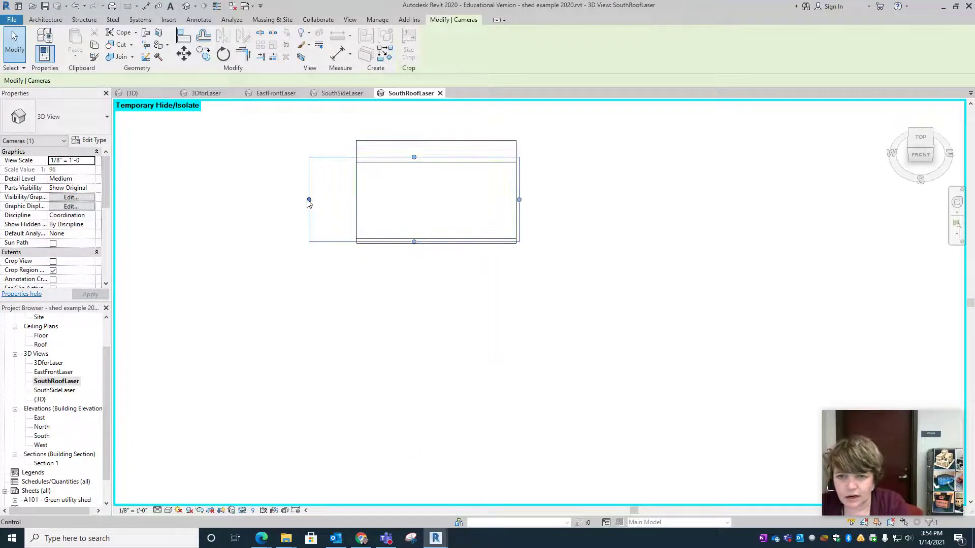
{"action": "left_click_drag", "start_coordinate": [309, 200], "coordinate": [354, 199]}
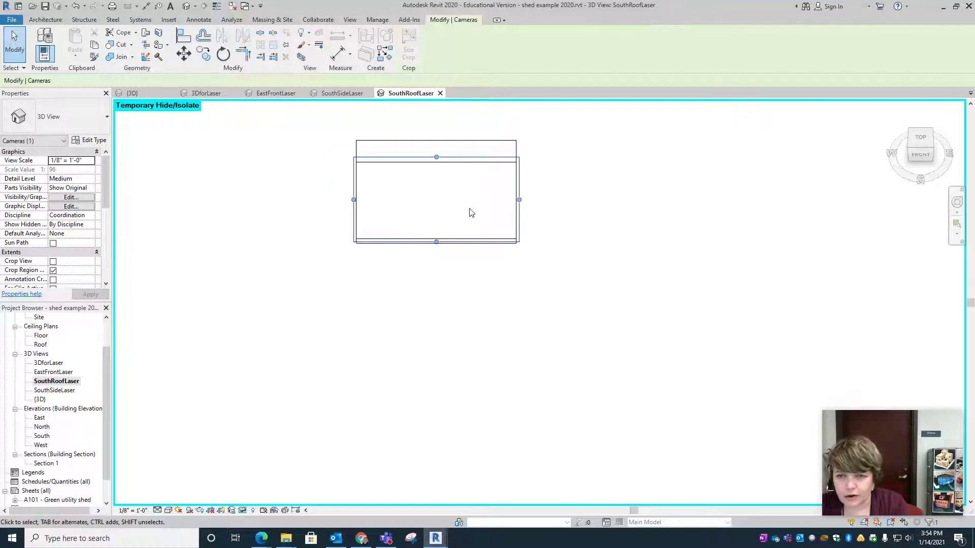
{"action": "scroll", "coordinate": [472, 223], "scroll_direction": "up", "scroll_amount": 4}
{"action": "middle_click_drag", "start_coordinate": [454, 346], "coordinate": [462, 323]}
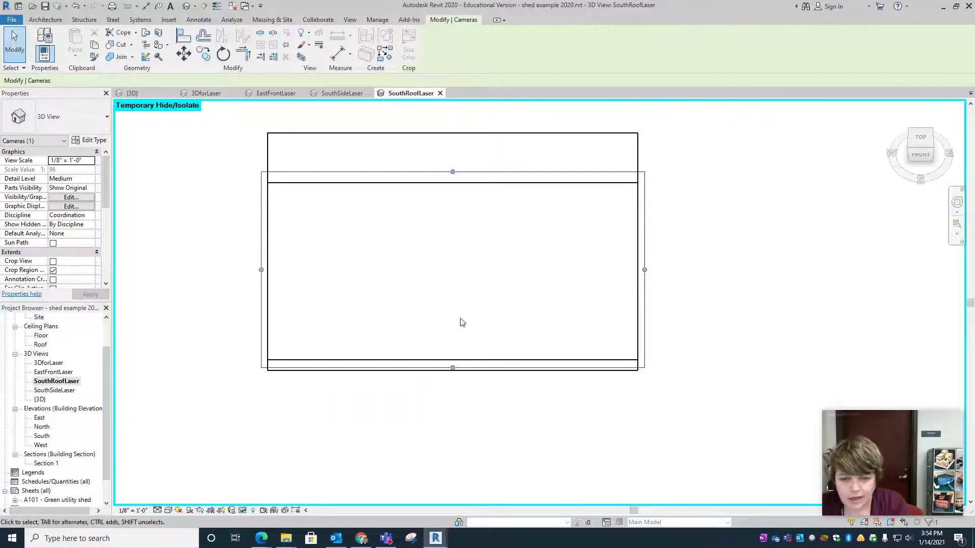
Step: Crop the SouthRoofLaser view and hide the crop region line
{"action": "left_click", "coordinate": [211, 510]}
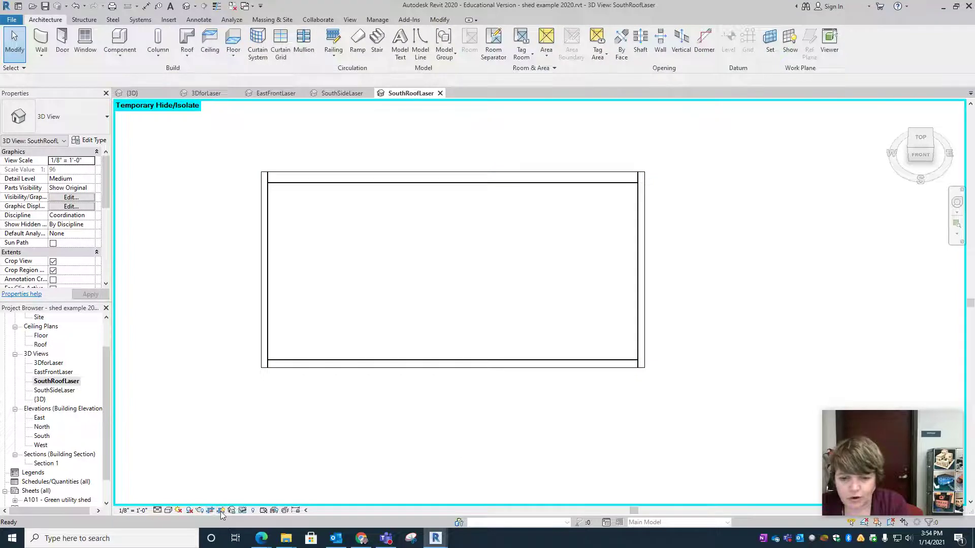
{"action": "left_click", "coordinate": [221, 510]}
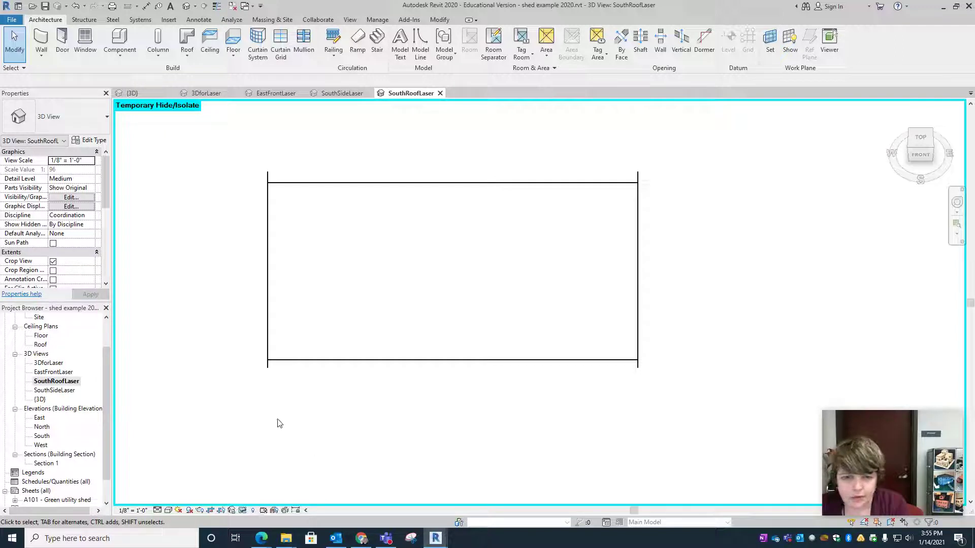
{"action": "left_click", "coordinate": [105, 418]}
Step: Create a new sheet A102 using the B 11 x 17 titleblock
{"action": "scroll", "coordinate": [105, 420], "scroll_direction": "down", "scroll_amount": 1}
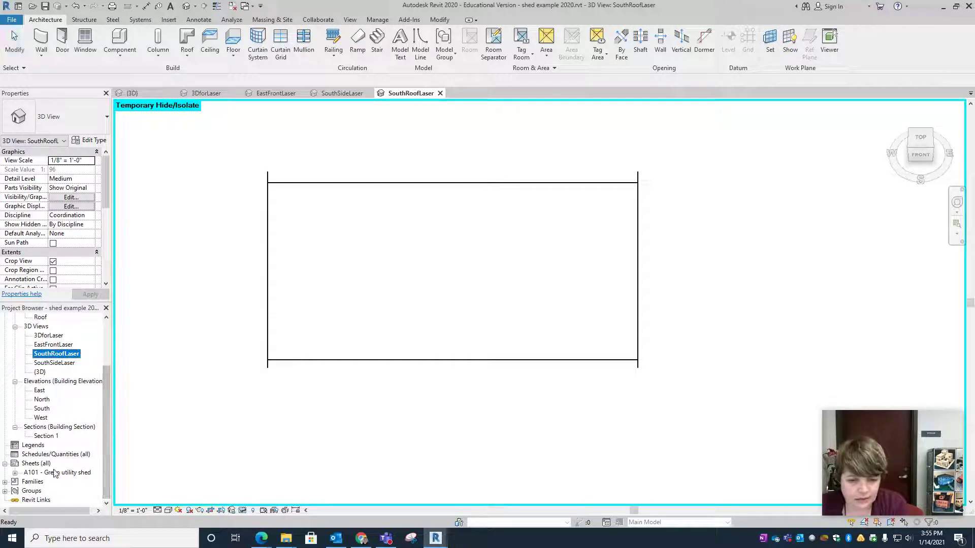
{"action": "left_click", "coordinate": [37, 464]}
{"action": "right_click", "coordinate": [37, 464]}
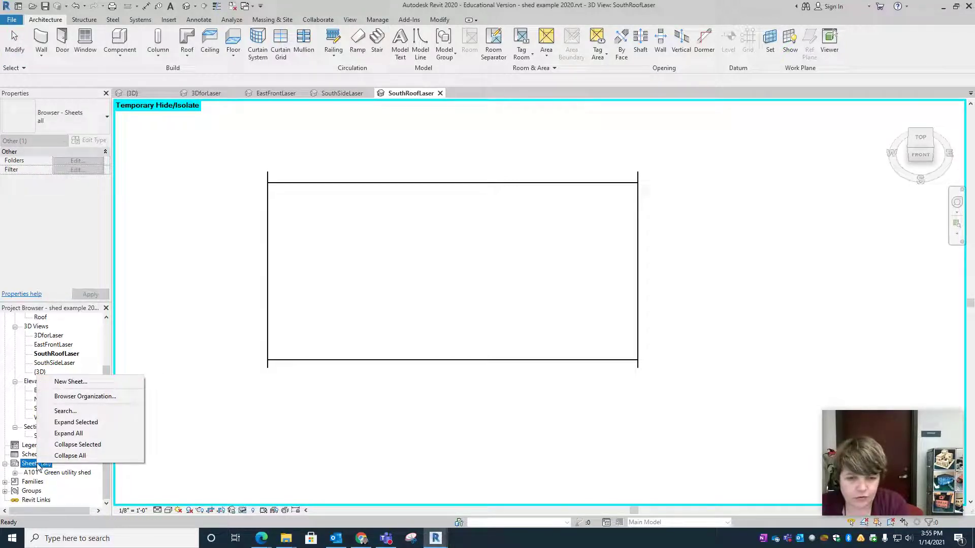
{"action": "left_click", "coordinate": [71, 381]}
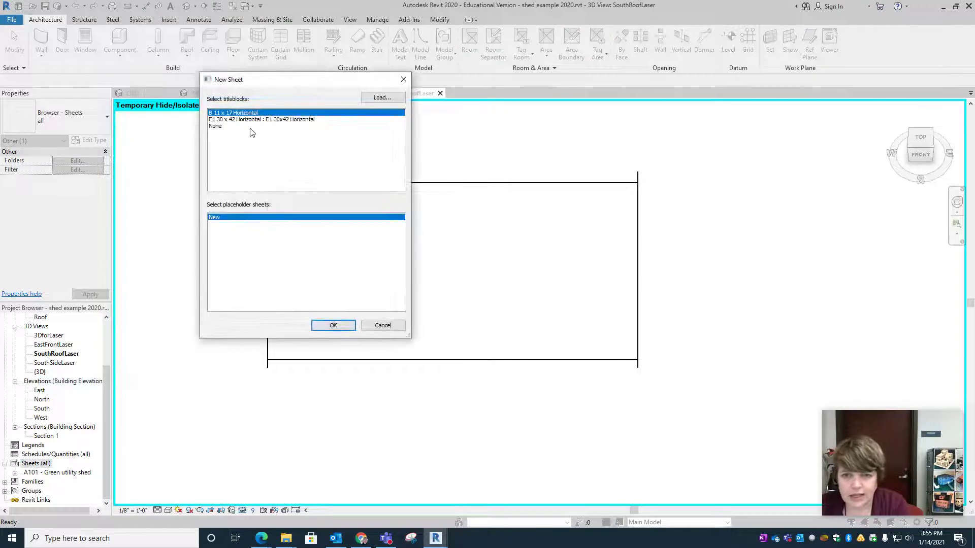
{"action": "left_click", "coordinate": [334, 327]}
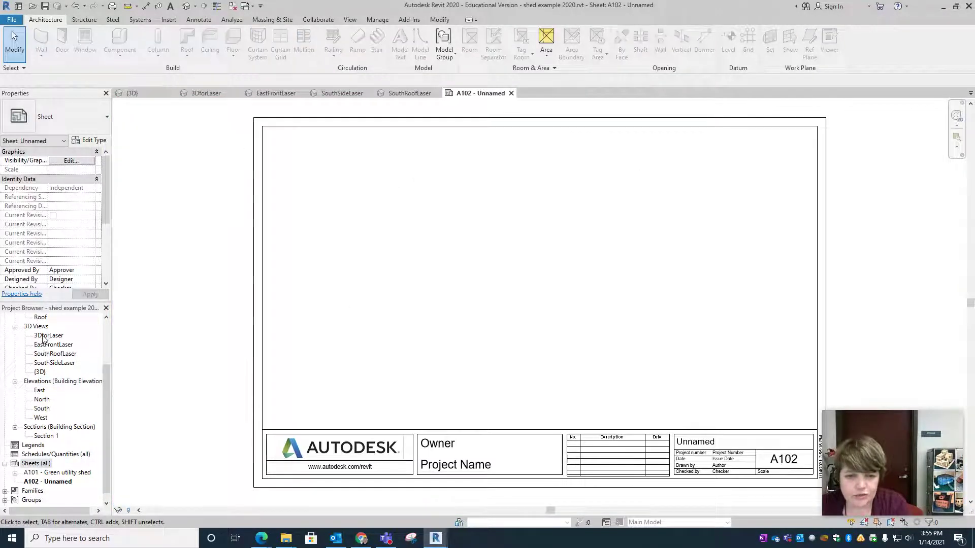
Step: Place EastFrontLaser, SouthRoofLaser and SouthSideLaser side by side on sheet A102
{"action": "left_click_drag", "start_coordinate": [42, 347], "coordinate": [360, 280]}
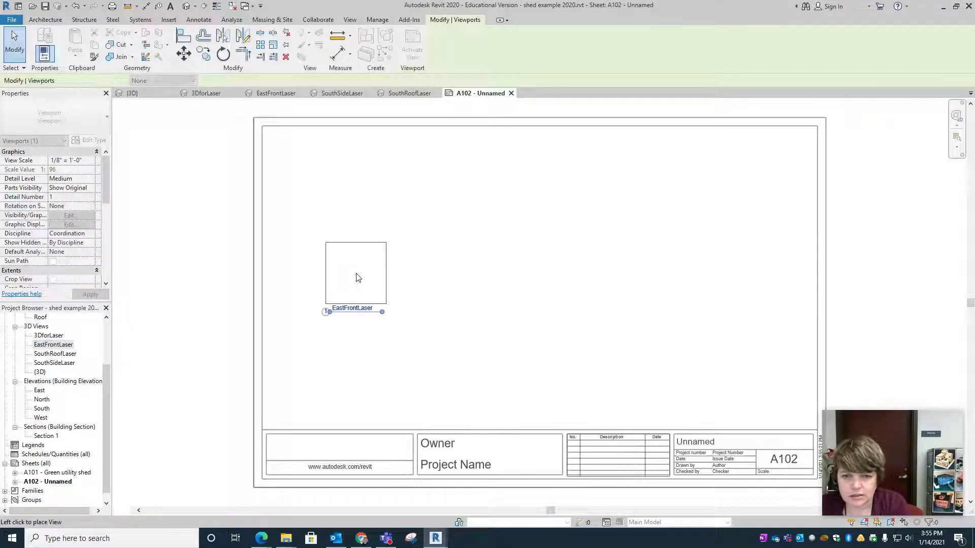
{"action": "left_click", "coordinate": [54, 355]}
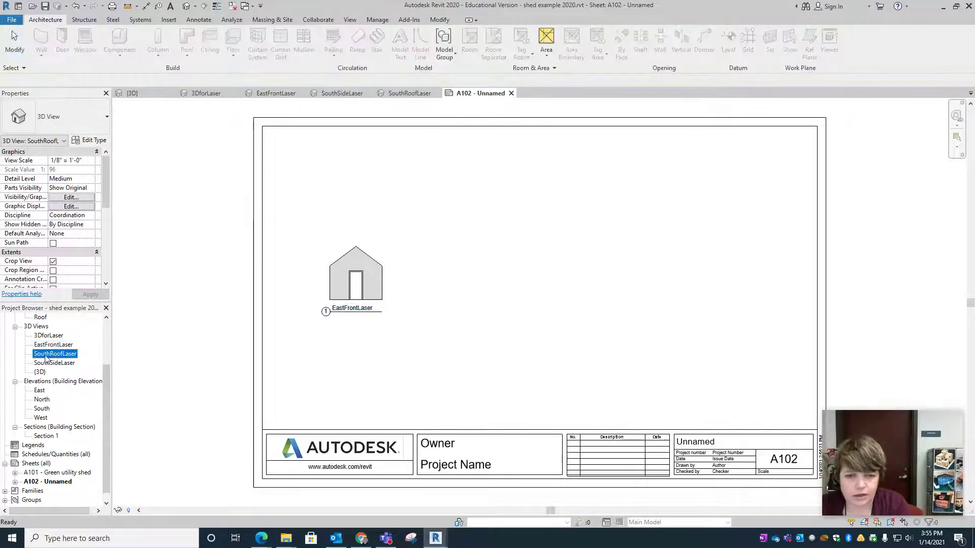
{"action": "left_click_drag", "start_coordinate": [46, 359], "coordinate": [444, 296]}
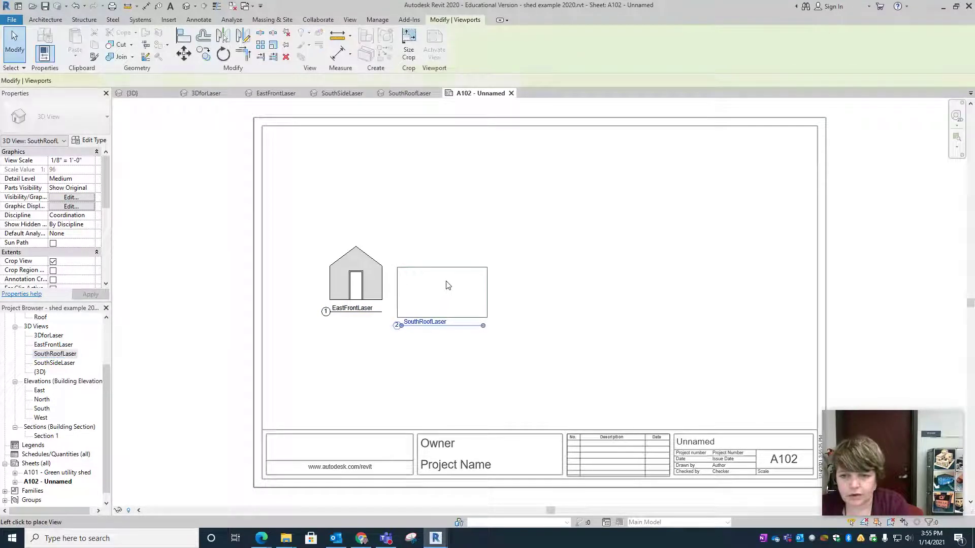
{"action": "left_click", "coordinate": [447, 285]}
{"action": "left_click", "coordinate": [55, 363]}
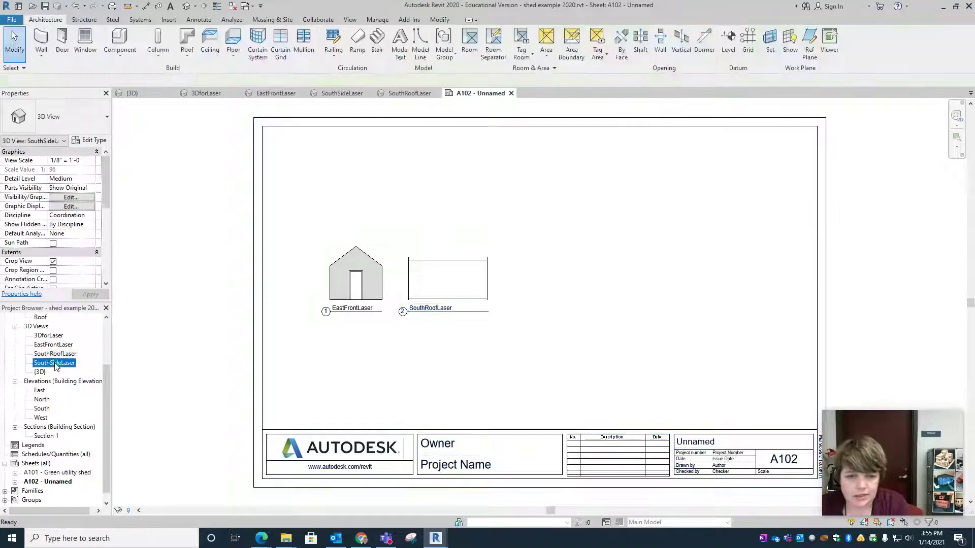
{"action": "left_click_drag", "start_coordinate": [54, 363], "coordinate": [556, 282]}
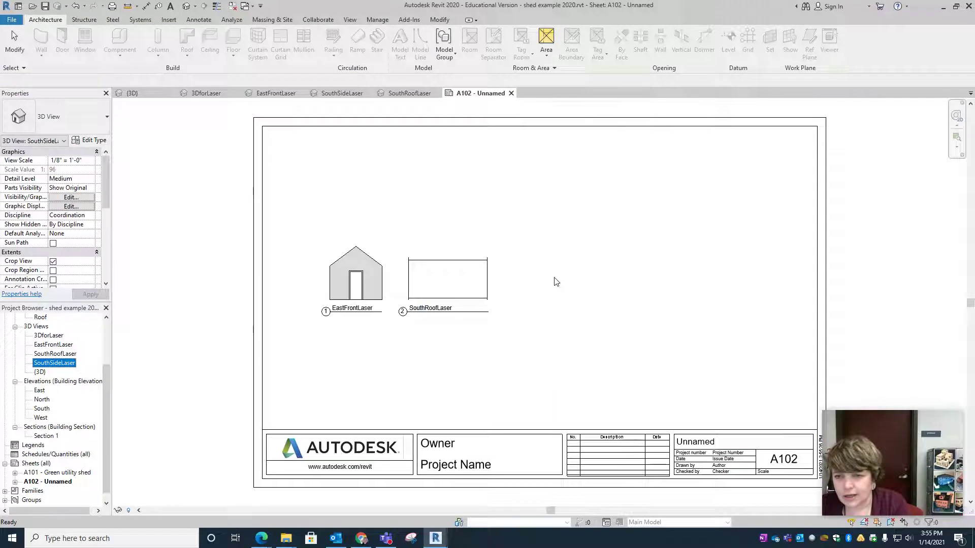
{"action": "left_click", "coordinate": [550, 282]}
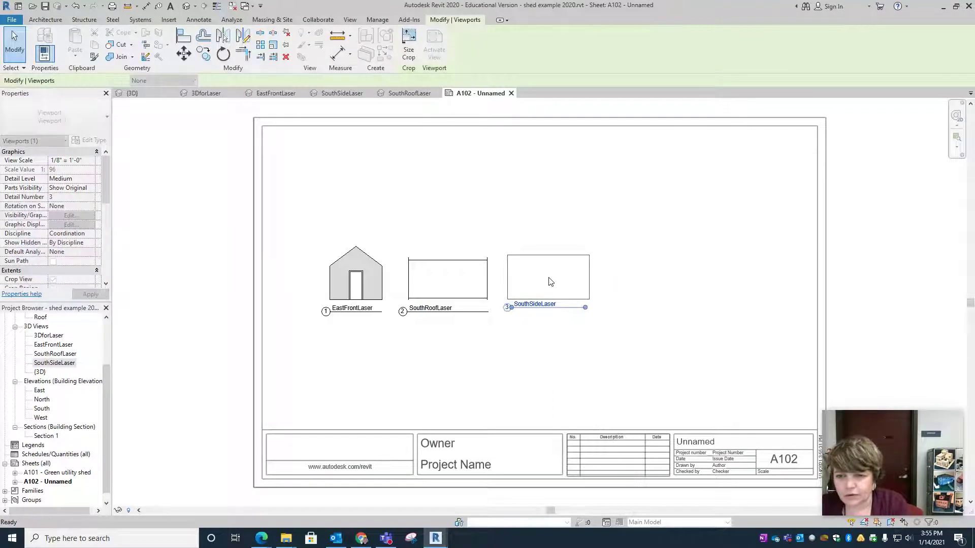
{"action": "left_click", "coordinate": [519, 335]}
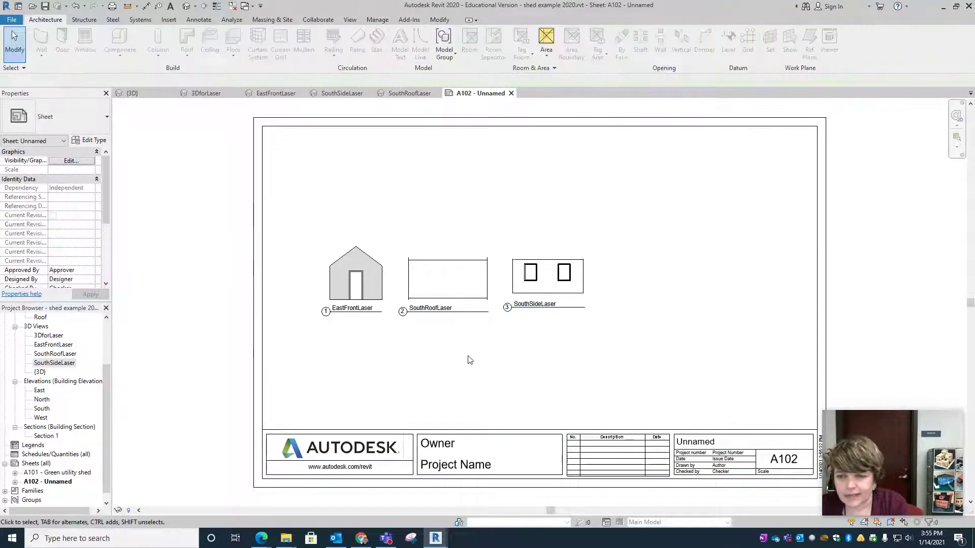
{"action": "scroll", "coordinate": [468, 360], "scroll_direction": "down", "scroll_amount": 2}
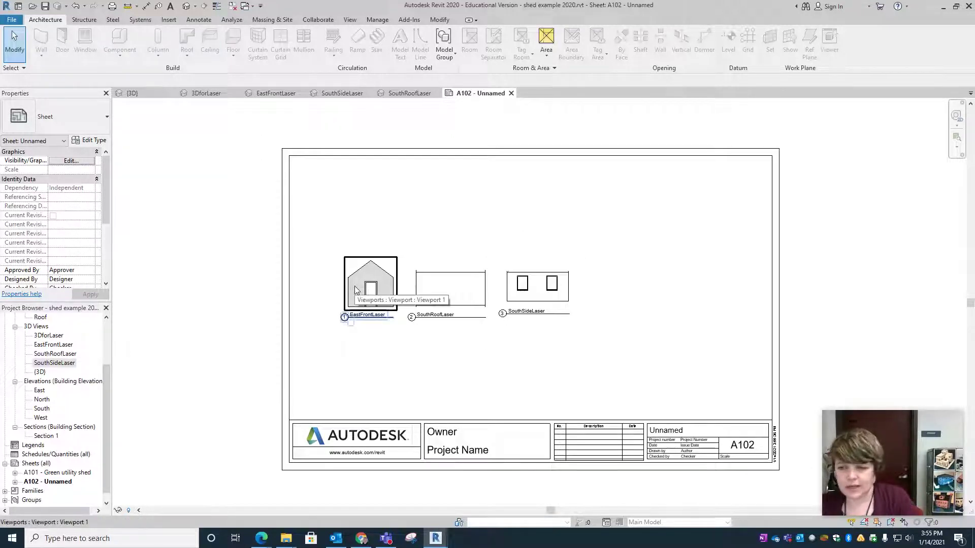
Step: Rename sheet A102 from Unnamed to 'Laser Parts'
{"action": "right_click", "coordinate": [56, 483]}
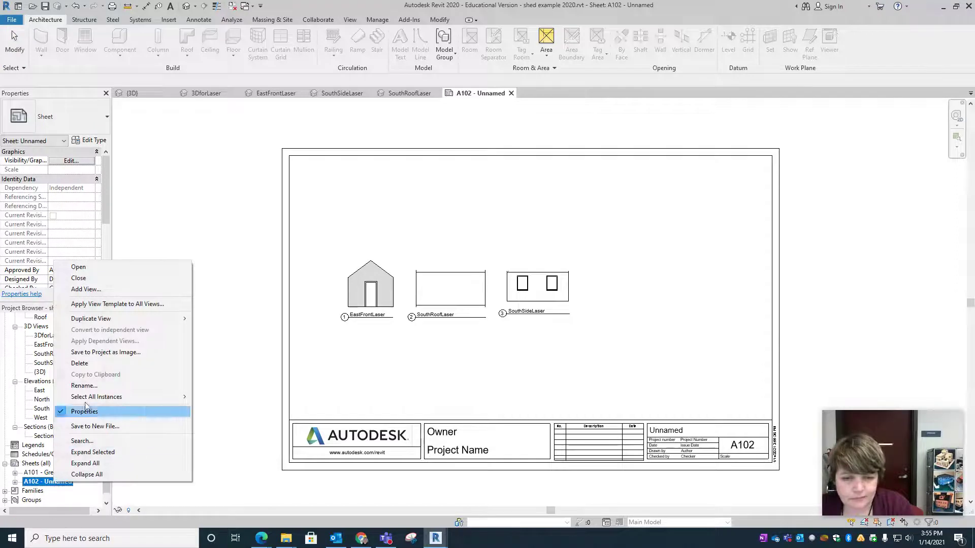
{"action": "left_click", "coordinate": [84, 385]}
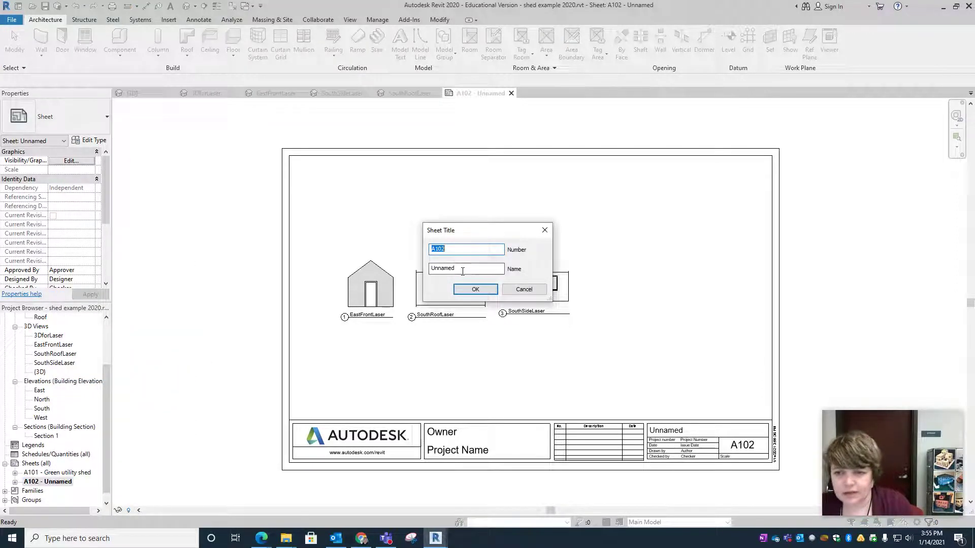
{"action": "key", "text": "Tab"}
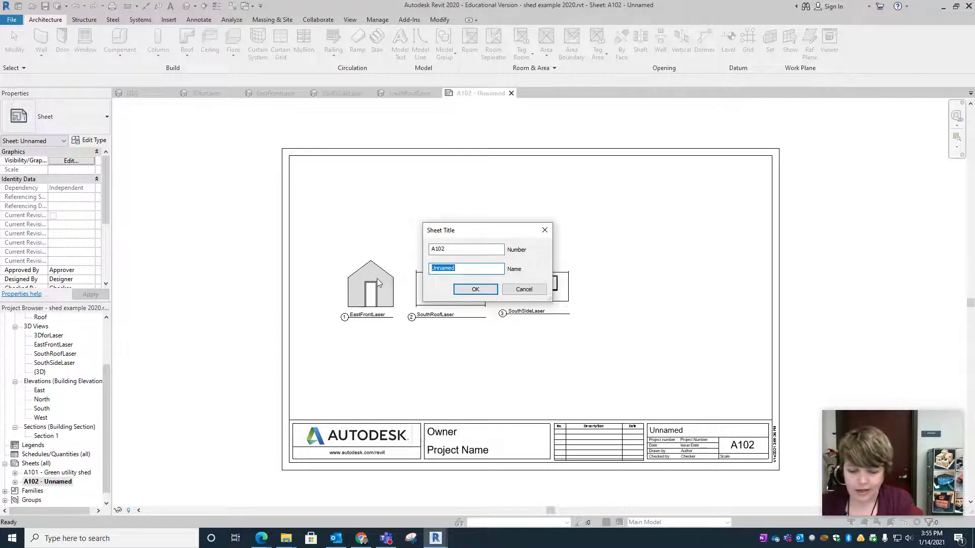
{"action": "type", "text": "Laser"}
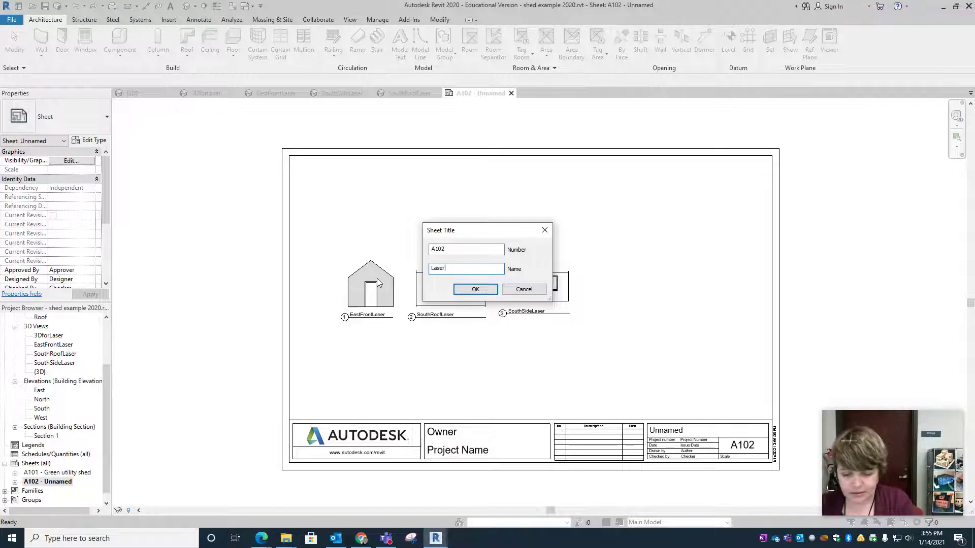
{"action": "type", "text": " Part"}
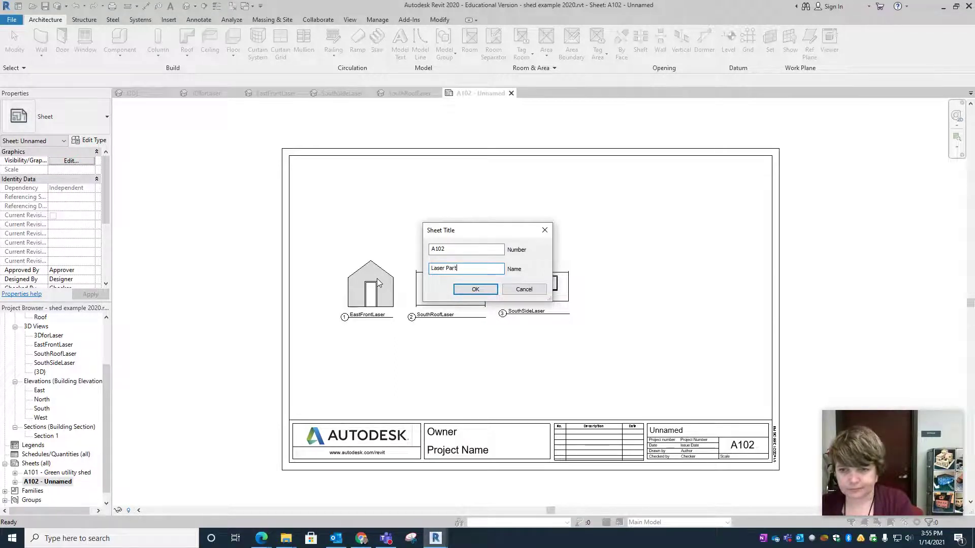
{"action": "type", "text": "s"}
{"action": "key", "text": "Return"}
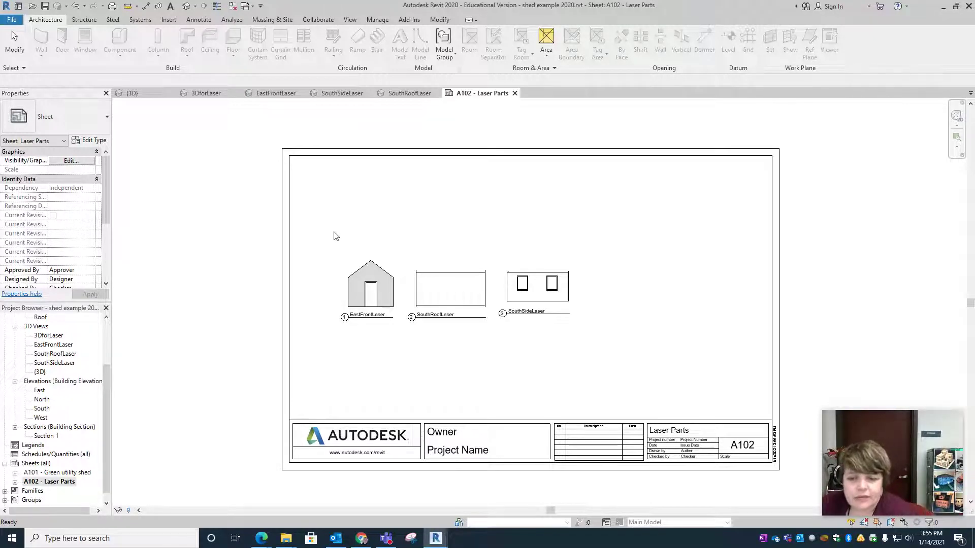
{"action": "left_click", "coordinate": [12, 20]}
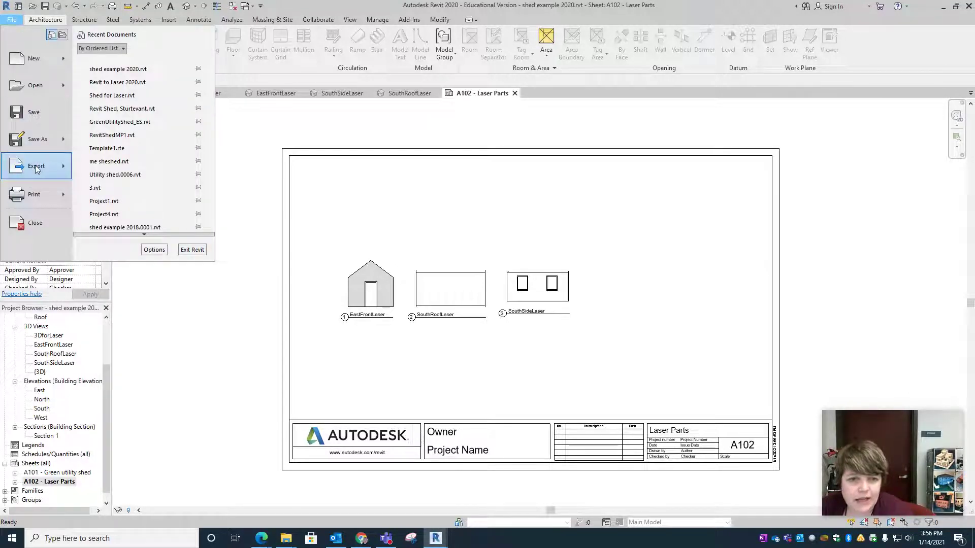
Step: Export sheet A102 as a DXF into Documents, leaving temporary hide/isolate on
{"action": "mouse_move", "coordinate": [36, 169]}
{"action": "mouse_move", "coordinate": [135, 68]}
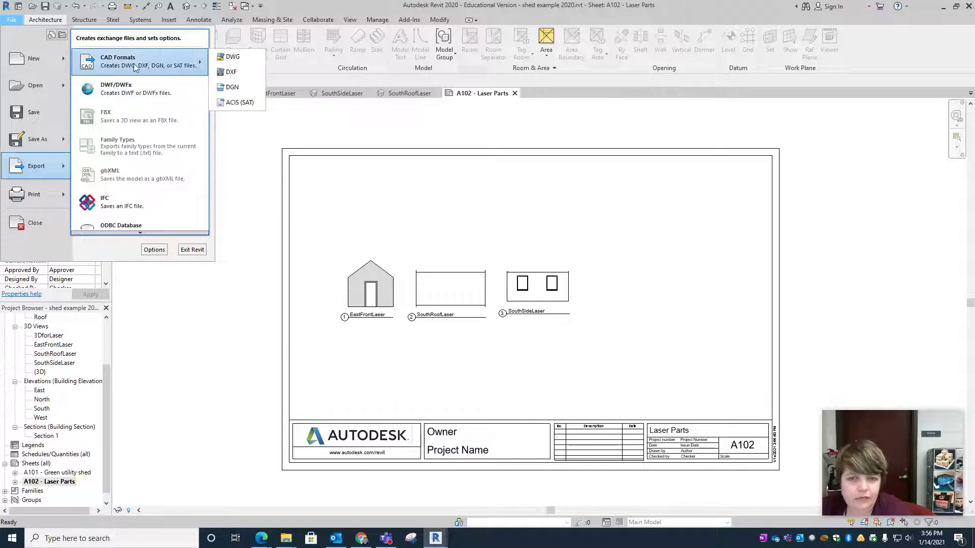
{"action": "left_click", "coordinate": [235, 73]}
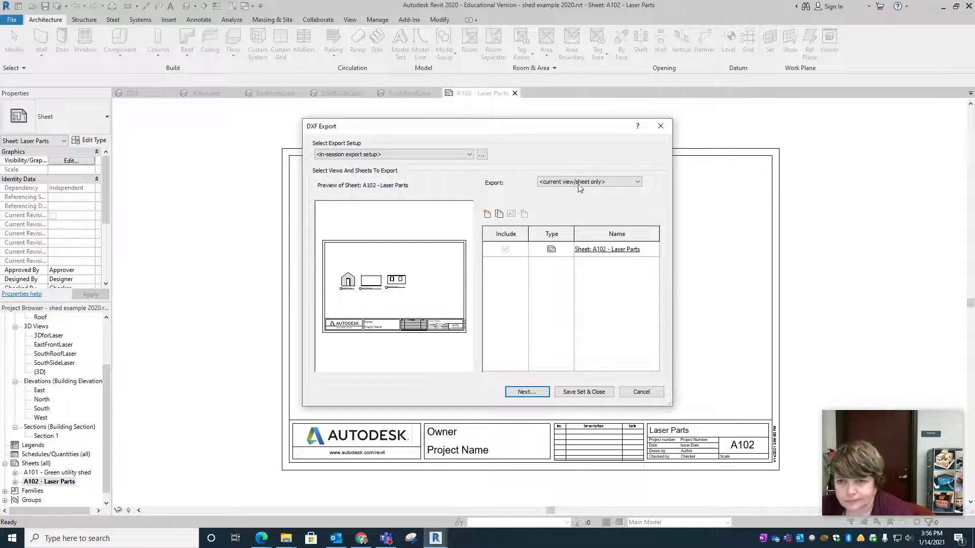
{"action": "left_click", "coordinate": [581, 185]}
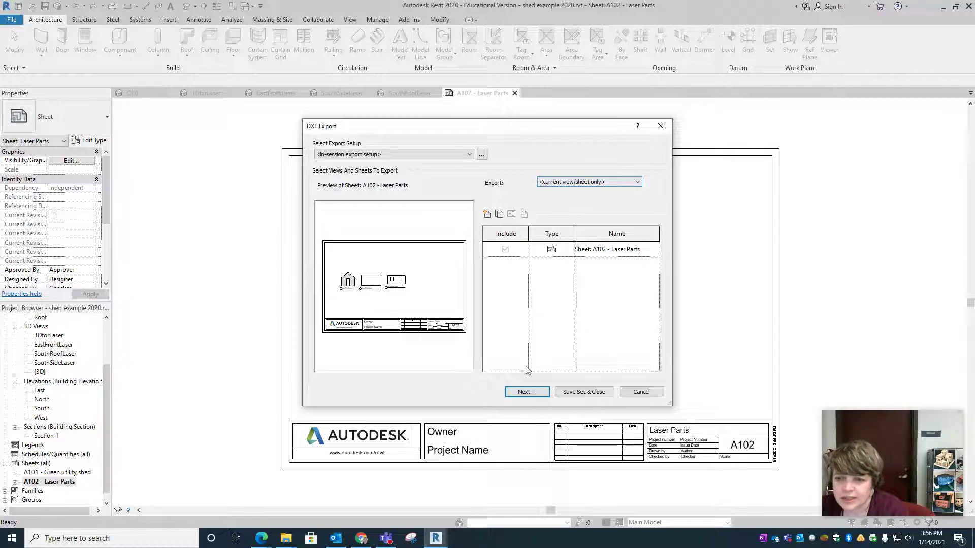
{"action": "left_click", "coordinate": [527, 393]}
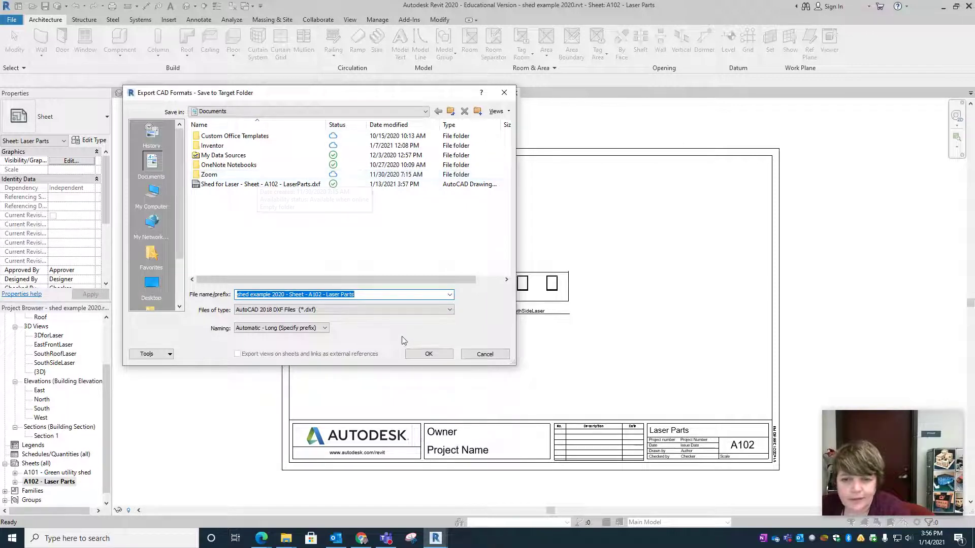
{"action": "left_click", "coordinate": [428, 354]}
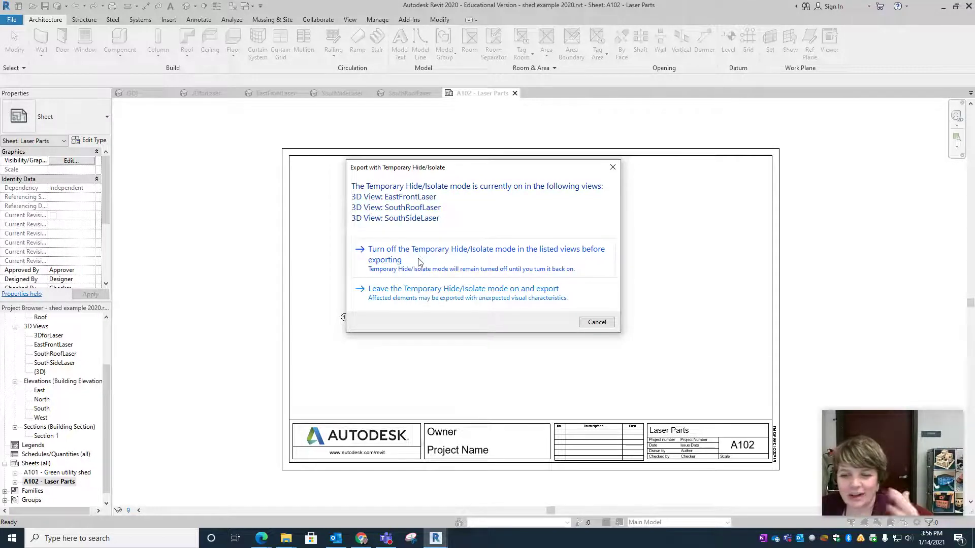
{"action": "left_click", "coordinate": [405, 295]}
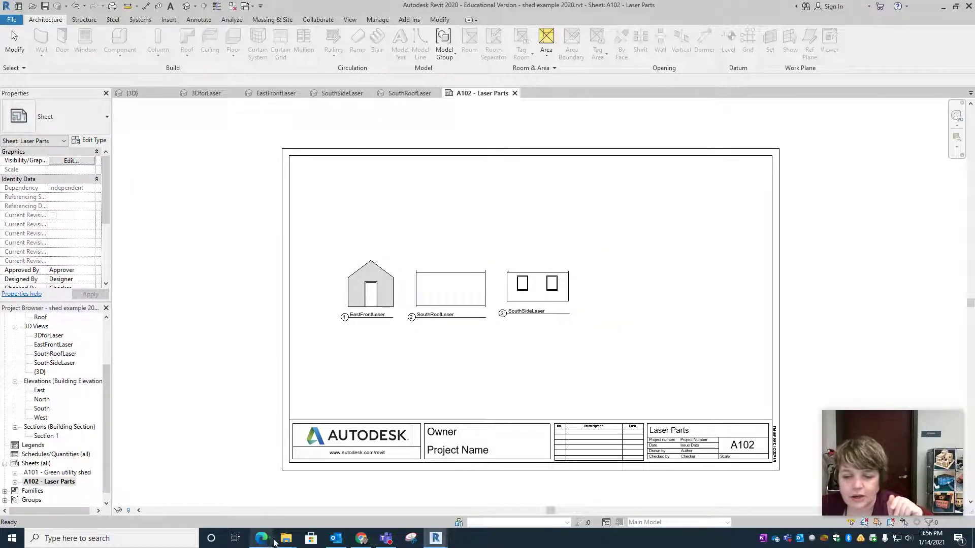
Step: Launch AutoCAD 2020 - English from Windows search, then Alt+Tab between windows
{"action": "left_click", "coordinate": [176, 540]}
{"action": "type", "text": "auto"}
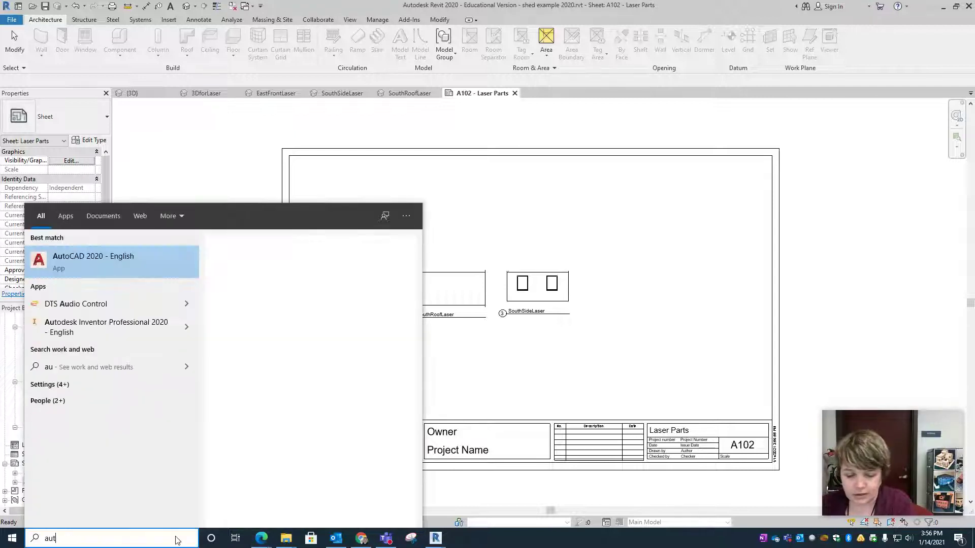
{"action": "left_click", "coordinate": [102, 251]}
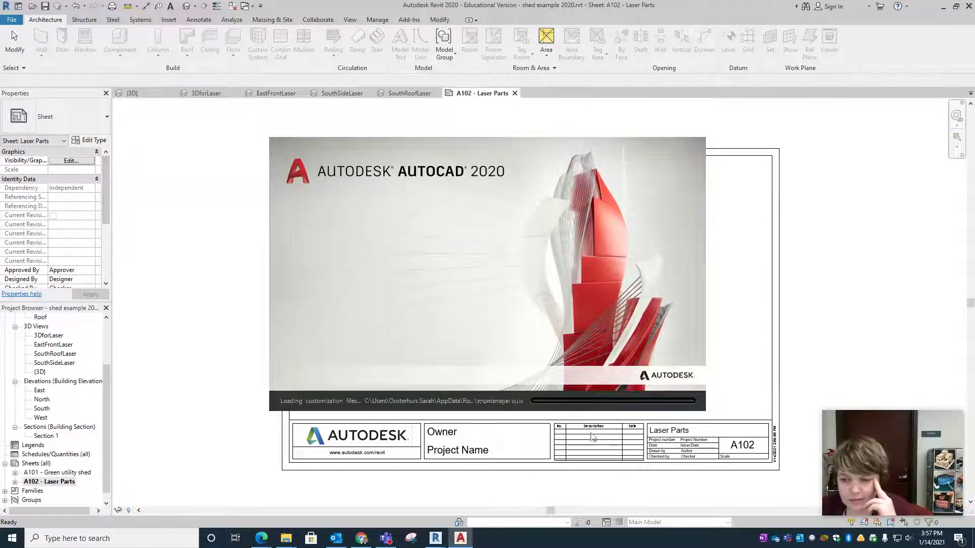
{"action": "key", "text": "alt+Tab"}
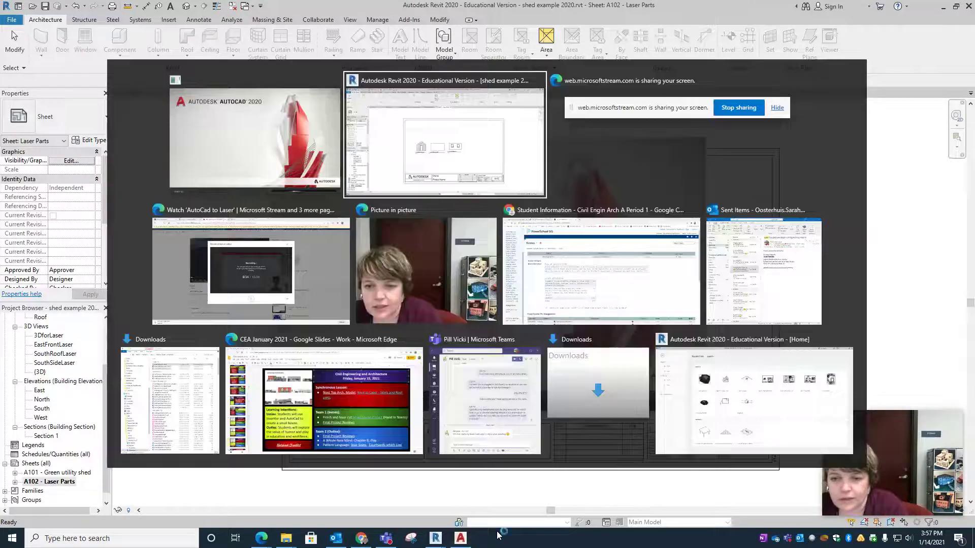